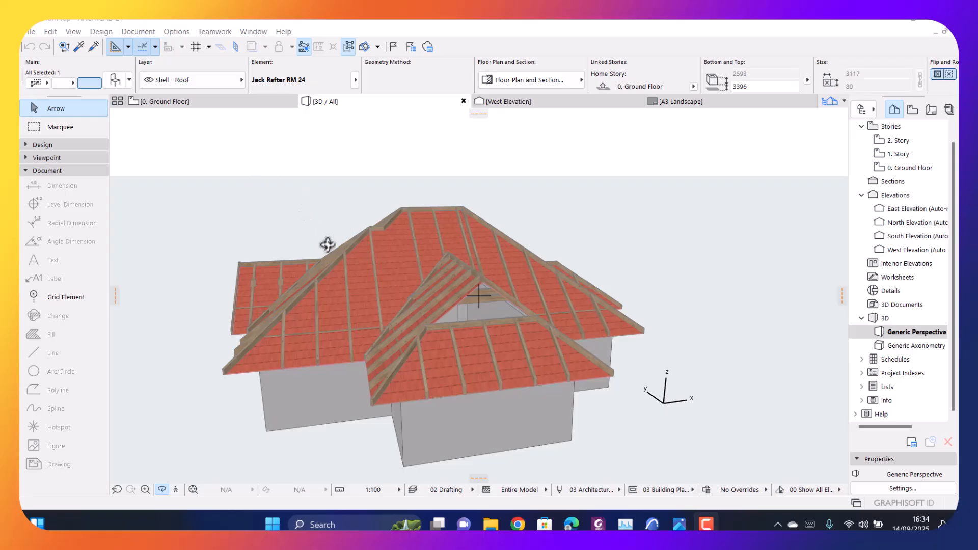
Examine the tiled roof and its timber rafters in the 3D model from the front and both sides
{"action": "scroll", "coordinate": [407, 367], "scroll_direction": "up", "scroll_amount": 6}
{"action": "scroll", "coordinate": [299, 304], "scroll_direction": "down", "scroll_amount": 8}
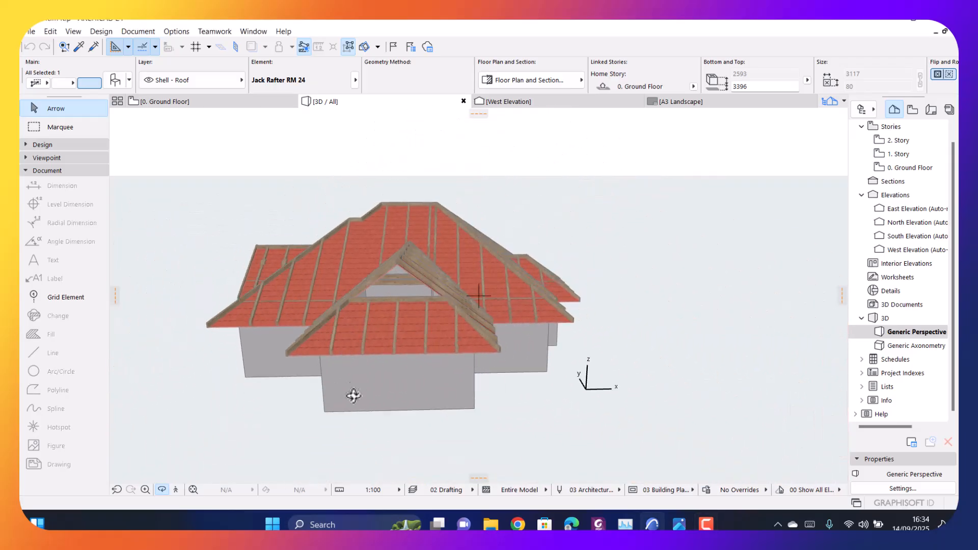
{"action": "scroll", "coordinate": [407, 365], "scroll_direction": "up", "scroll_amount": 3}
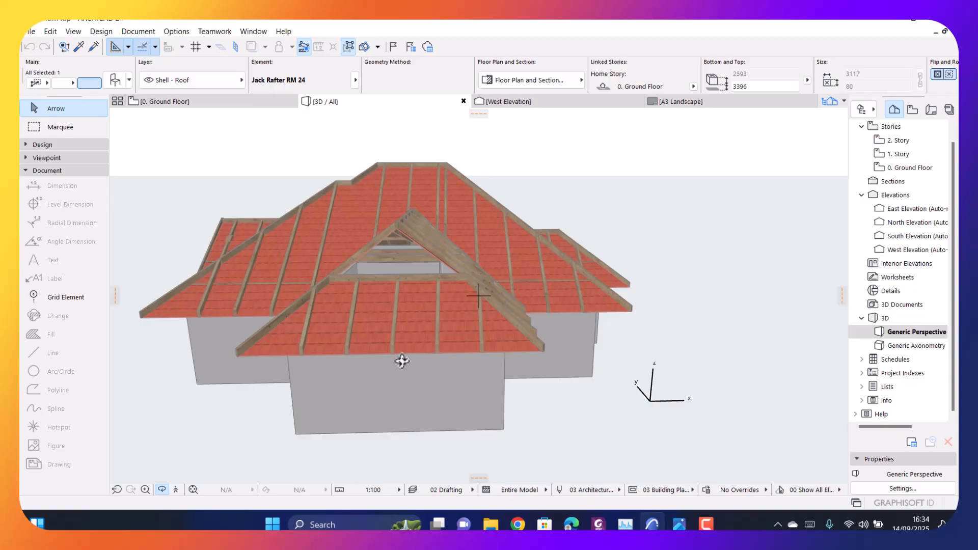
{"action": "scroll", "coordinate": [356, 321], "scroll_direction": "up", "scroll_amount": 2}
{"action": "left_click_drag", "start_coordinate": [408, 343], "coordinate": [285, 345]}
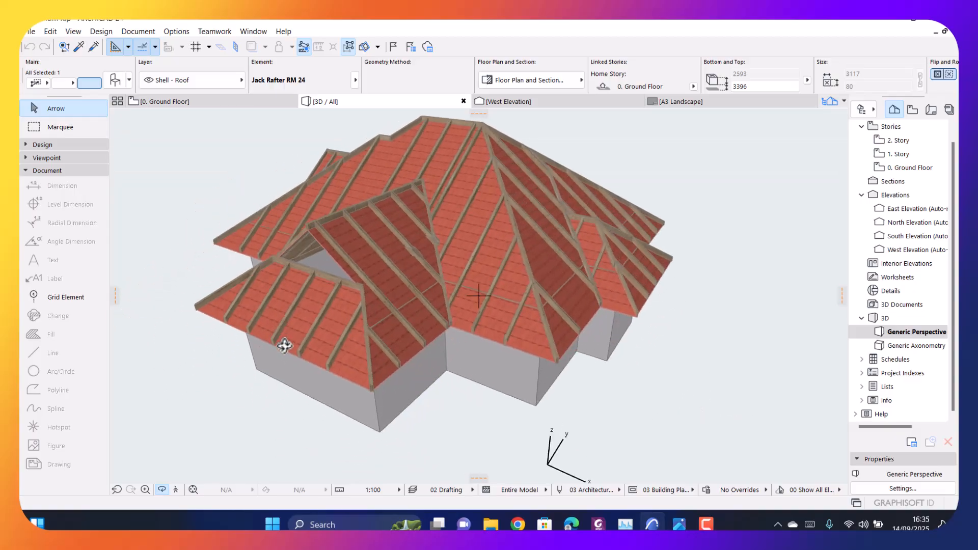
{"action": "scroll", "coordinate": [322, 352], "scroll_direction": "up", "scroll_amount": 1}
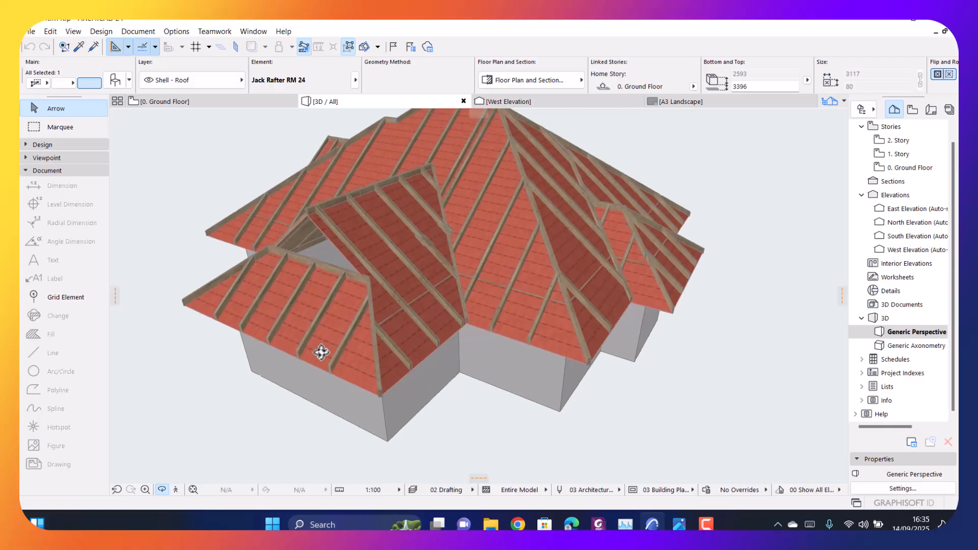
{"action": "left_click_drag", "start_coordinate": [321, 341], "coordinate": [357, 321]}
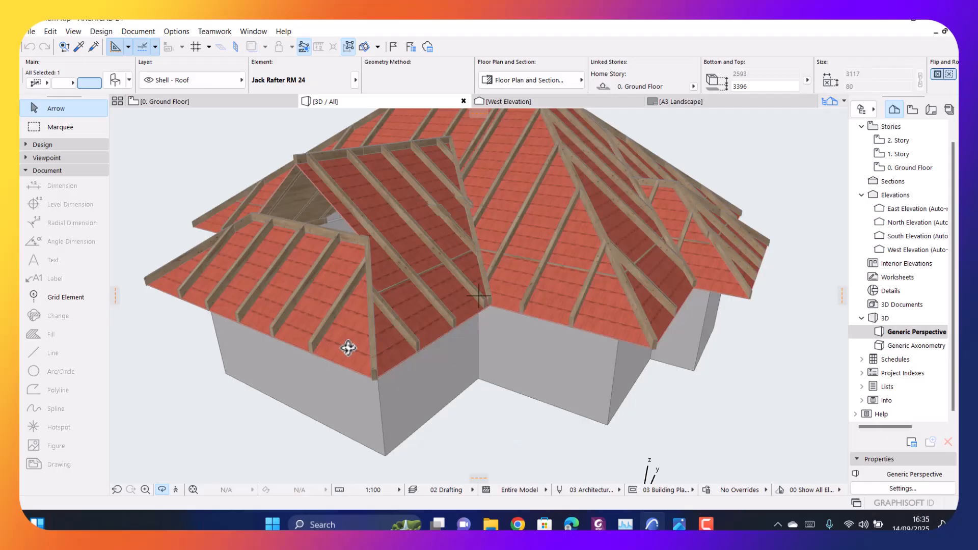
{"action": "left_click_drag", "start_coordinate": [350, 348], "coordinate": [355, 369]}
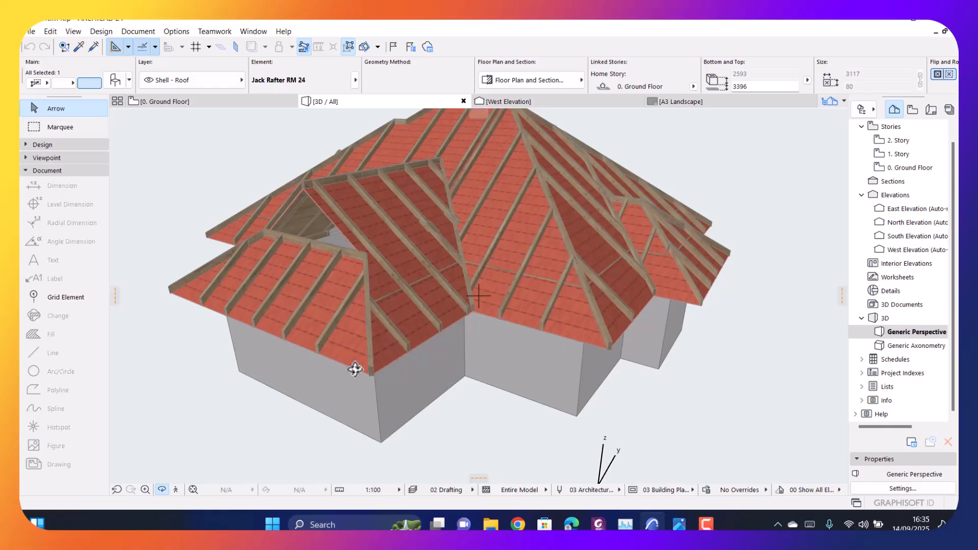
{"action": "left_click_drag", "start_coordinate": [356, 369], "coordinate": [349, 321]}
{"action": "left_click_drag", "start_coordinate": [375, 389], "coordinate": [313, 295]}
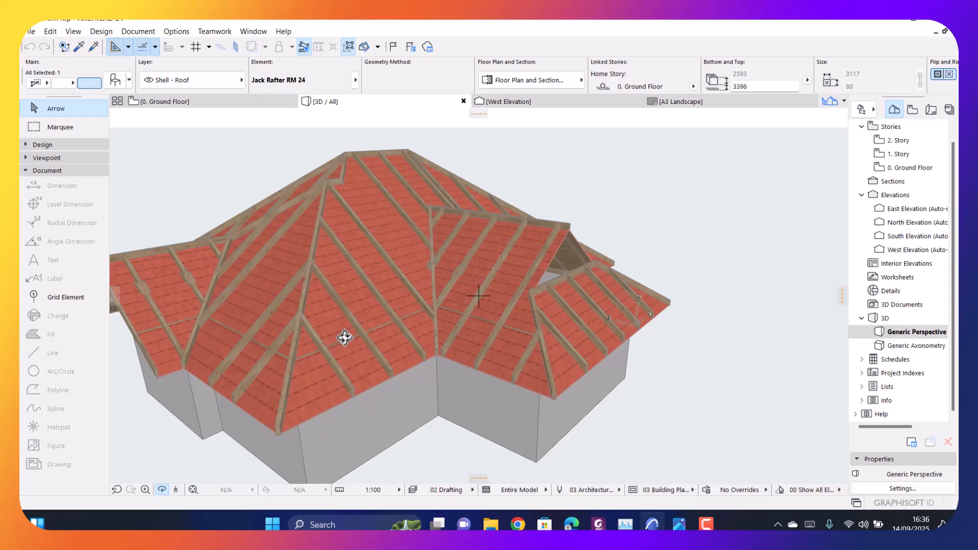
{"action": "scroll", "coordinate": [344, 338], "scroll_direction": "up", "scroll_amount": 2}
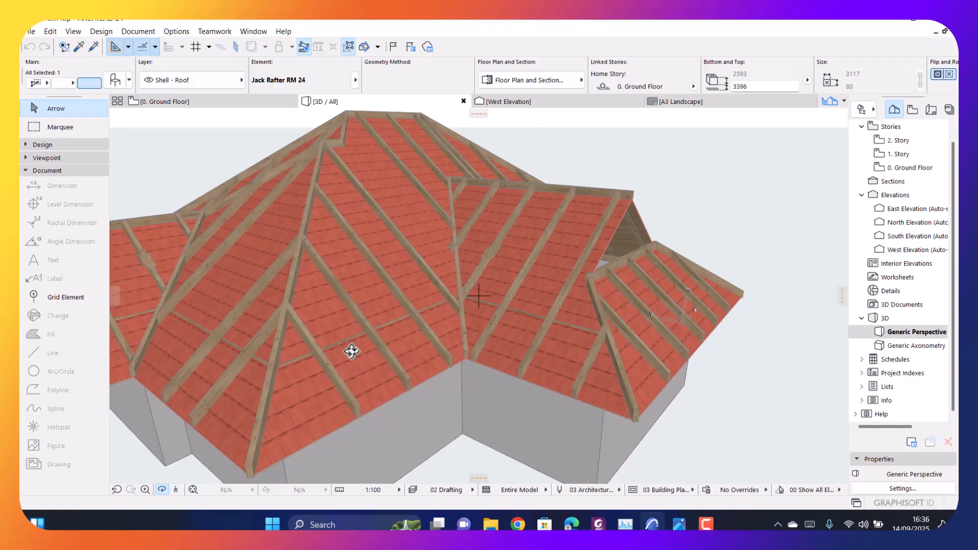
{"action": "scroll", "coordinate": [324, 332], "scroll_direction": "down", "scroll_amount": 3}
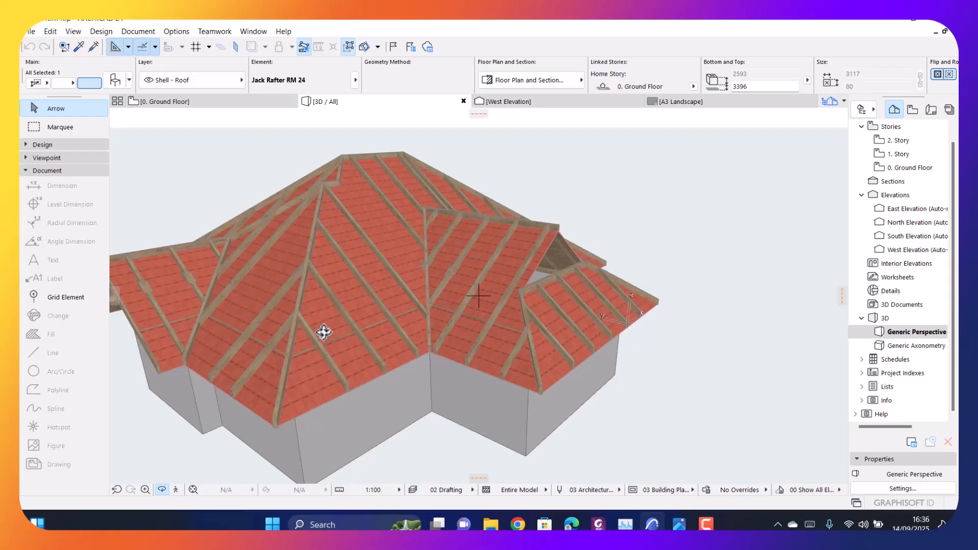
Inspect the front gable, its ridge and the jack rafters on the lower hip slope up close, then leave orbit mode and clear the selection
{"action": "left_click_drag", "start_coordinate": [366, 358], "coordinate": [207, 400]}
{"action": "scroll", "coordinate": [335, 287], "scroll_direction": "up", "scroll_amount": 3}
{"action": "scroll", "coordinate": [335, 286], "scroll_direction": "down", "scroll_amount": 3}
{"action": "left_click_drag", "start_coordinate": [234, 362], "coordinate": [428, 301]}
{"action": "scroll", "coordinate": [336, 323], "scroll_direction": "up", "scroll_amount": 5}
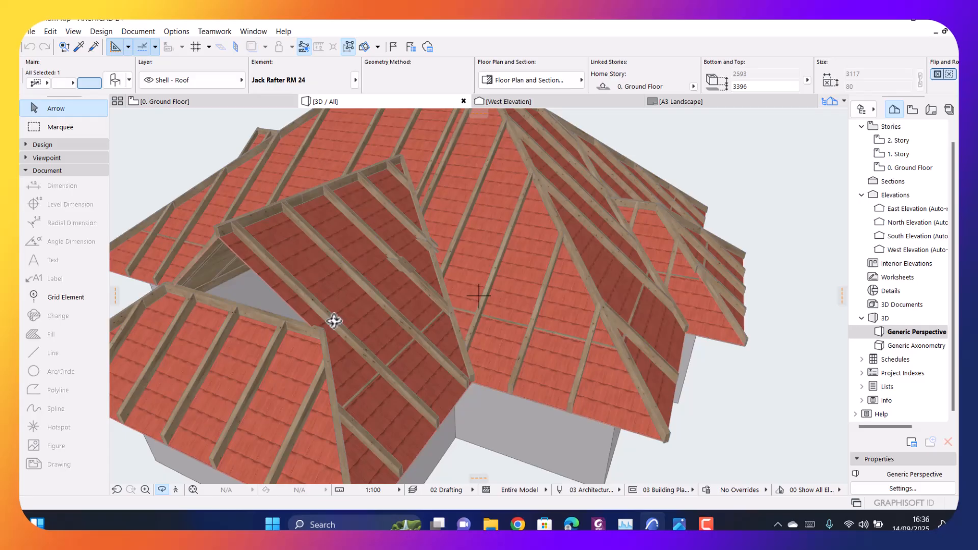
{"action": "scroll", "coordinate": [575, 287], "scroll_direction": "down", "scroll_amount": 5}
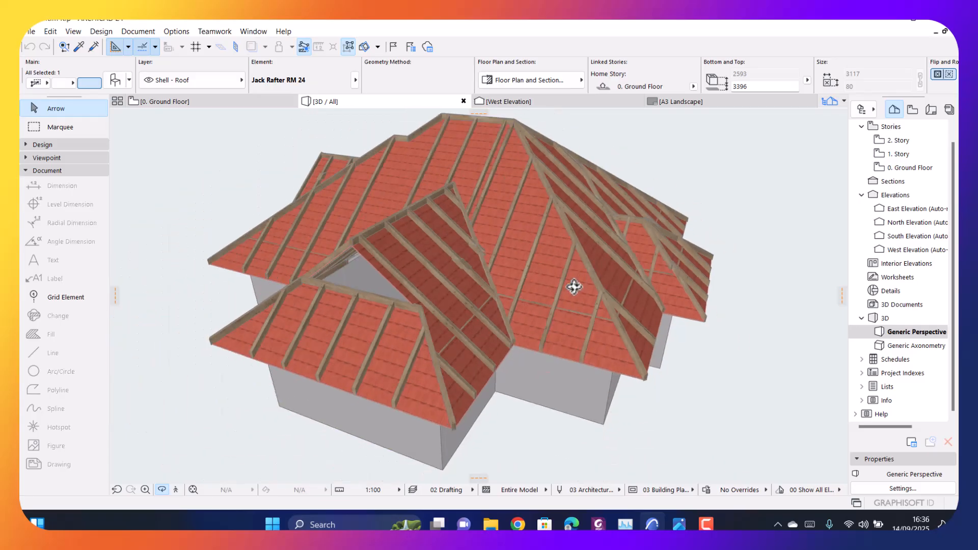
{"action": "scroll", "coordinate": [452, 352], "scroll_direction": "up", "scroll_amount": 1}
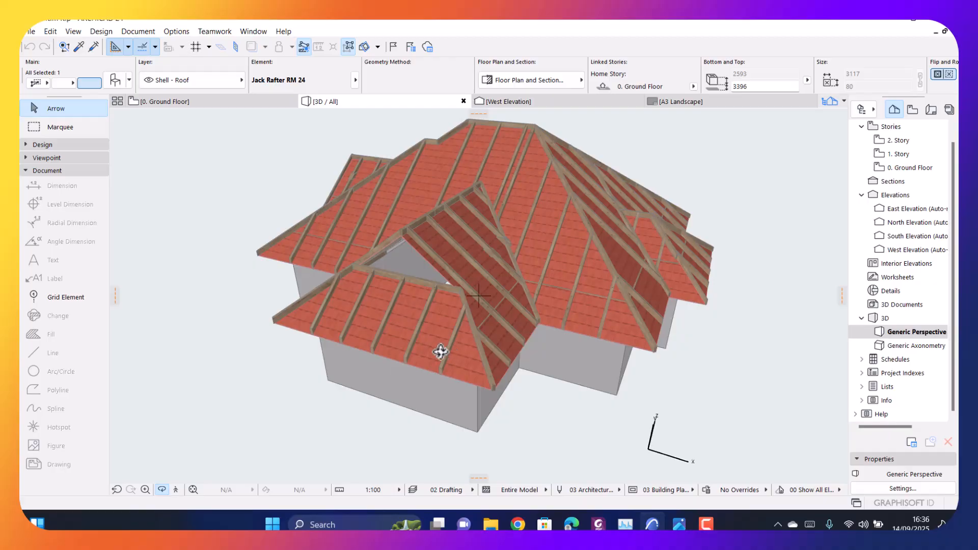
{"action": "scroll", "coordinate": [413, 352], "scroll_direction": "up", "scroll_amount": 1}
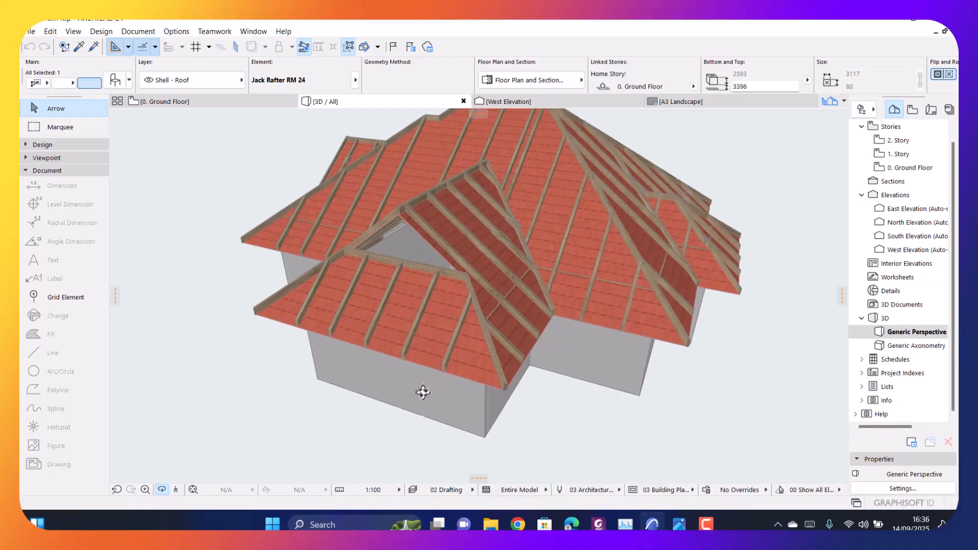
{"action": "scroll", "coordinate": [365, 283], "scroll_direction": "up", "scroll_amount": 1}
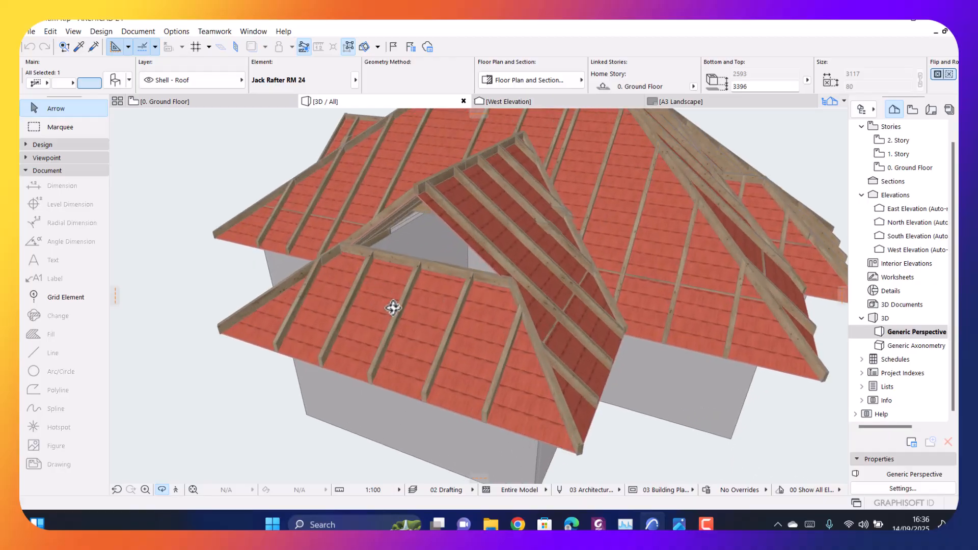
{"action": "scroll", "coordinate": [386, 341], "scroll_direction": "up", "scroll_amount": 1}
{"action": "scroll", "coordinate": [419, 329], "scroll_direction": "down", "scroll_amount": 1}
{"action": "scroll", "coordinate": [356, 336], "scroll_direction": "down", "scroll_amount": 1}
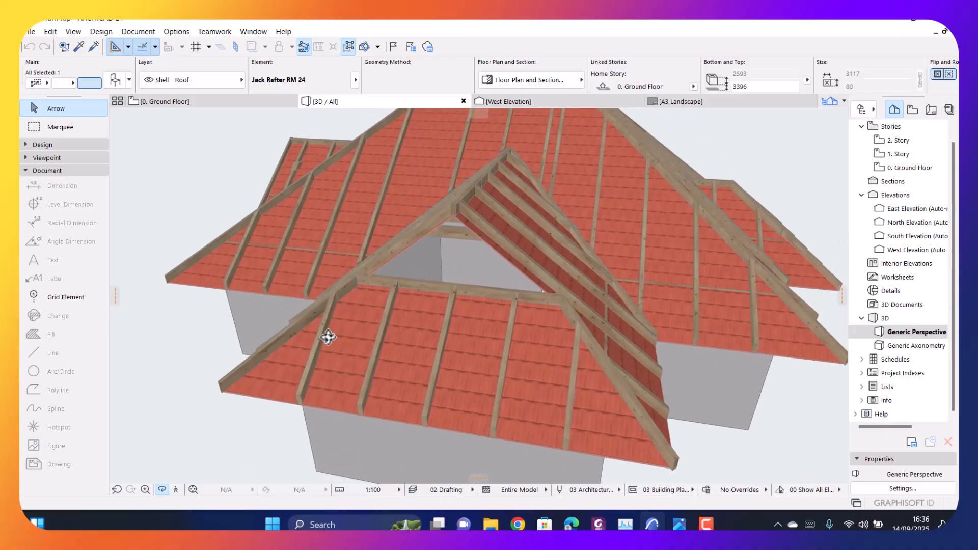
{"action": "scroll", "coordinate": [619, 399], "scroll_direction": "up", "scroll_amount": 1}
{"action": "scroll", "coordinate": [515, 387], "scroll_direction": "up", "scroll_amount": 2}
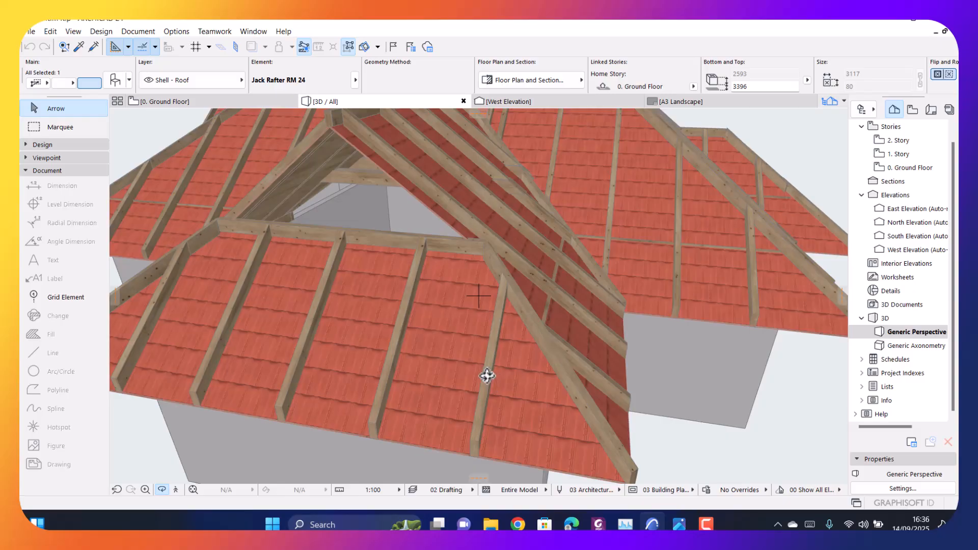
{"action": "scroll", "coordinate": [490, 375], "scroll_direction": "down", "scroll_amount": 1}
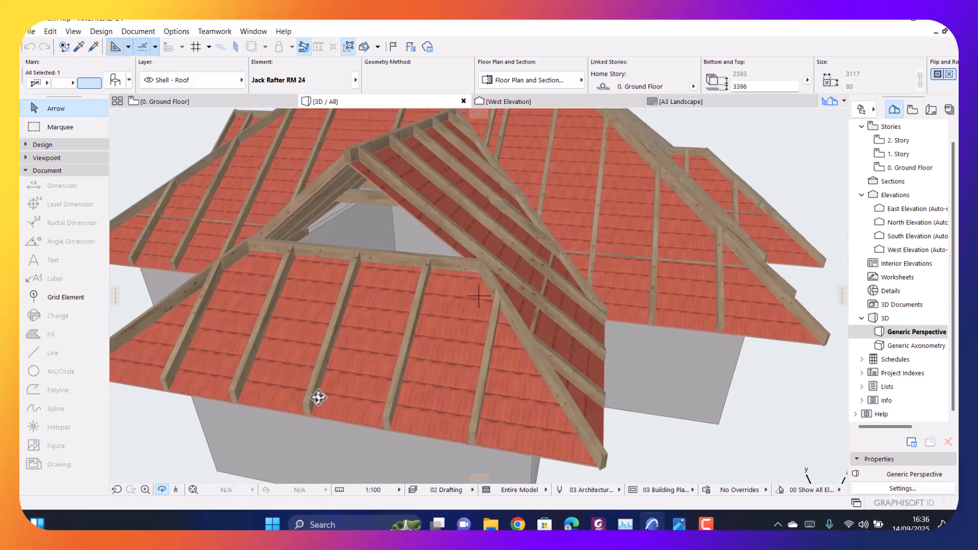
{"action": "scroll", "coordinate": [319, 398], "scroll_direction": "down", "scroll_amount": 4}
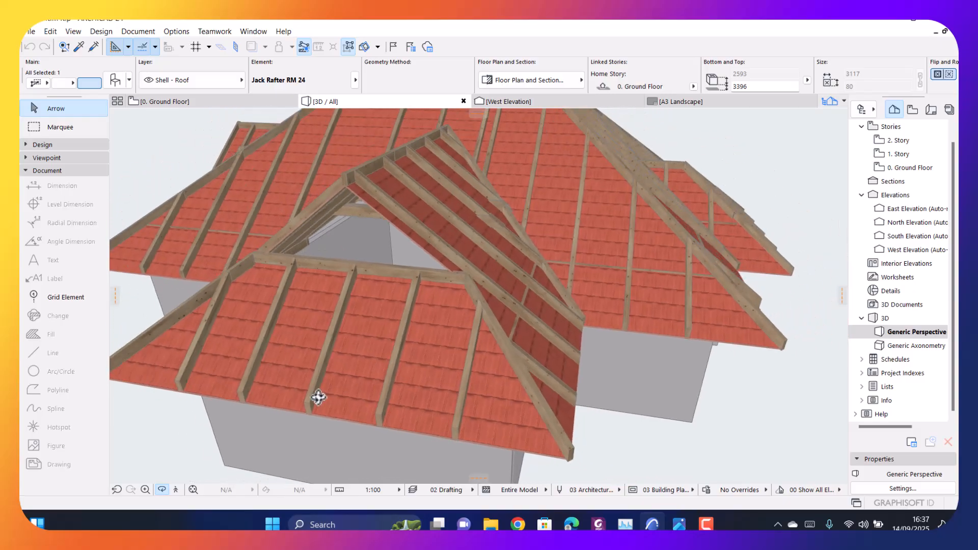
{"action": "key", "text": "Escape"}
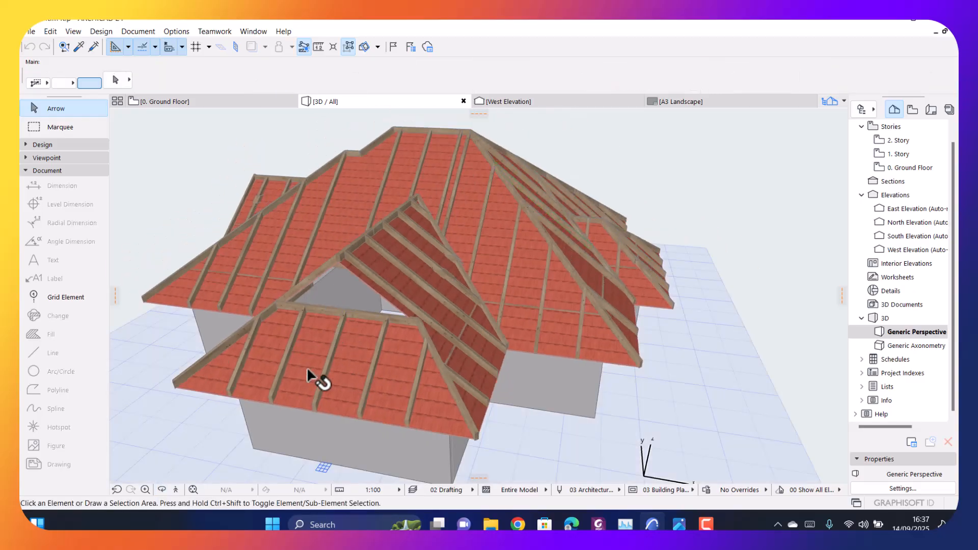
Examine the rafters, hips and valleys around the whole house, from the front gable to the rear slopes
{"action": "scroll", "coordinate": [308, 372], "scroll_direction": "up", "scroll_amount": 2}
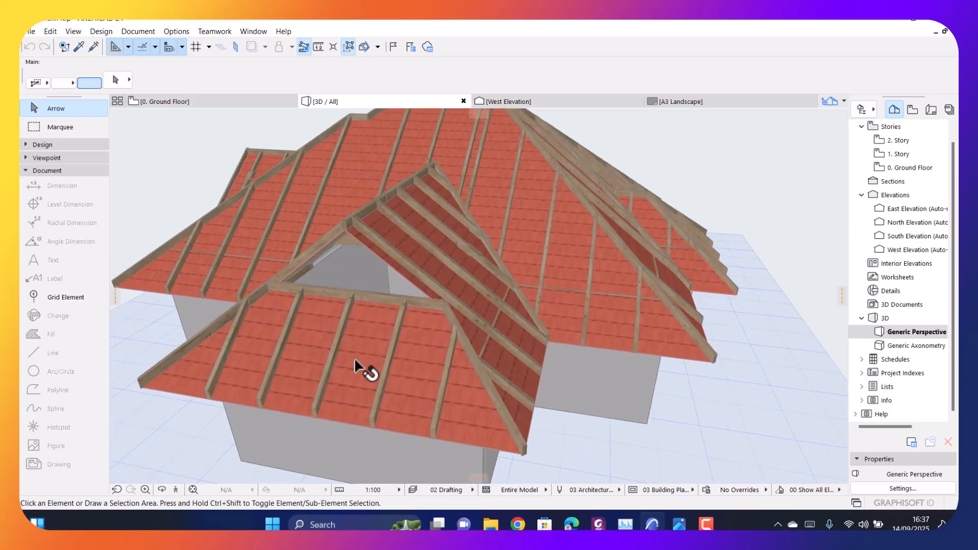
{"action": "scroll", "coordinate": [379, 268], "scroll_direction": "down", "scroll_amount": 2}
{"action": "middle_click_drag", "start_coordinate": [475, 274], "coordinate": [202, 243], "text": "shift"}
{"action": "scroll", "coordinate": [291, 260], "scroll_direction": "down", "scroll_amount": 2}
{"action": "middle_click_drag", "start_coordinate": [619, 302], "coordinate": [436, 350], "text": "shift"}
{"action": "middle_click_drag", "start_coordinate": [379, 407], "coordinate": [439, 328], "text": "shift"}
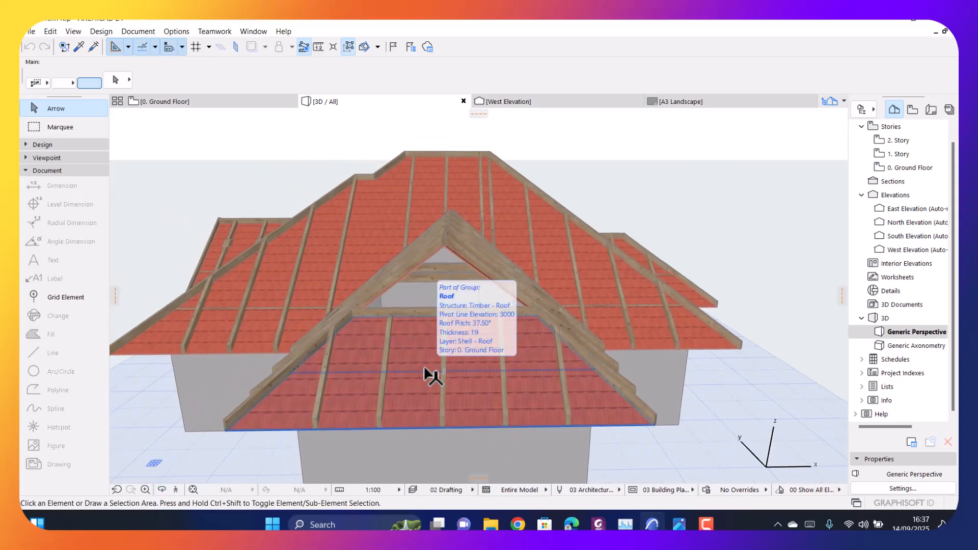
{"action": "middle_click_drag", "start_coordinate": [432, 377], "coordinate": [454, 249], "text": "shift"}
{"action": "scroll", "coordinate": [455, 249], "scroll_direction": "up", "scroll_amount": 3}
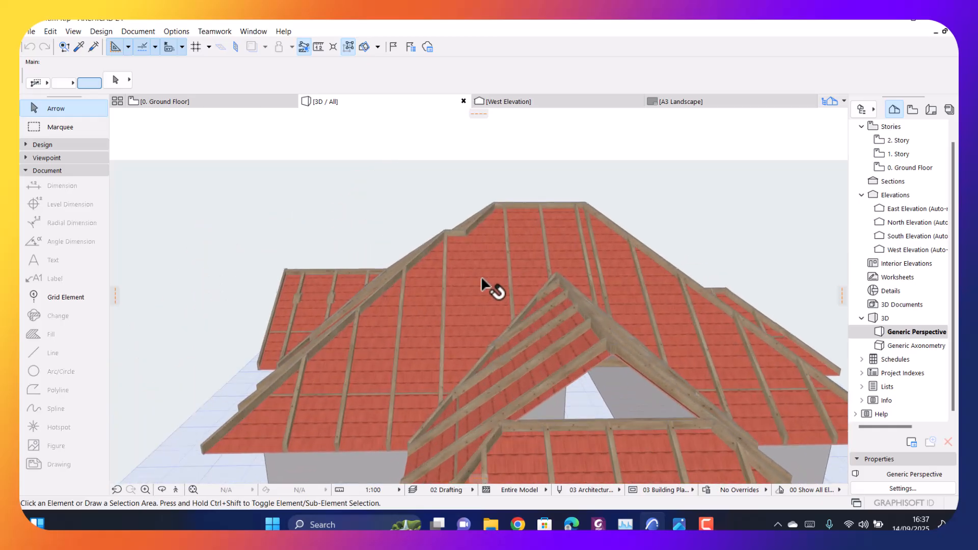
{"action": "middle_click_drag", "start_coordinate": [465, 292], "coordinate": [245, 275], "text": "shift"}
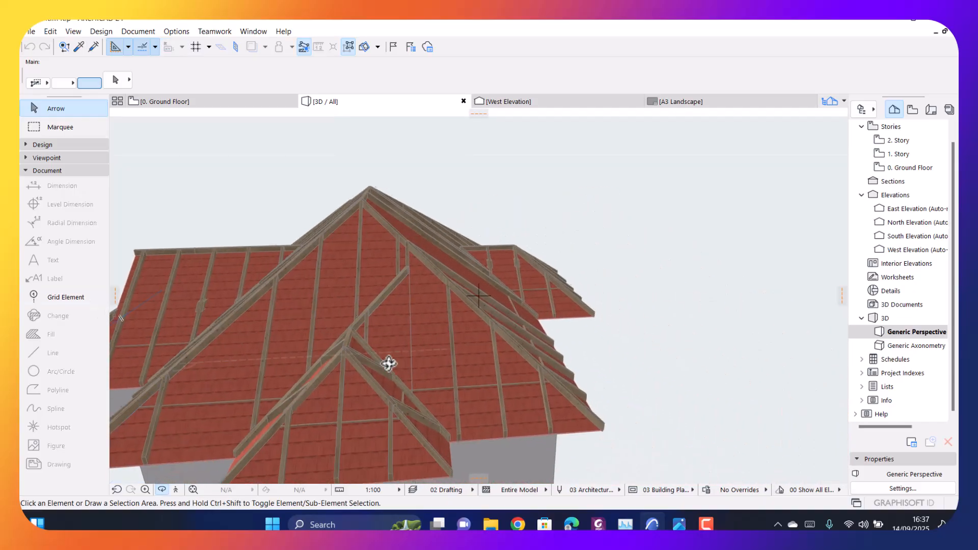
{"action": "left_click_drag", "start_coordinate": [399, 362], "coordinate": [365, 384]}
{"action": "middle_click_drag", "start_coordinate": [387, 393], "coordinate": [438, 348]}
{"action": "middle_click_drag", "start_coordinate": [326, 306], "coordinate": [351, 265], "text": "shift"}
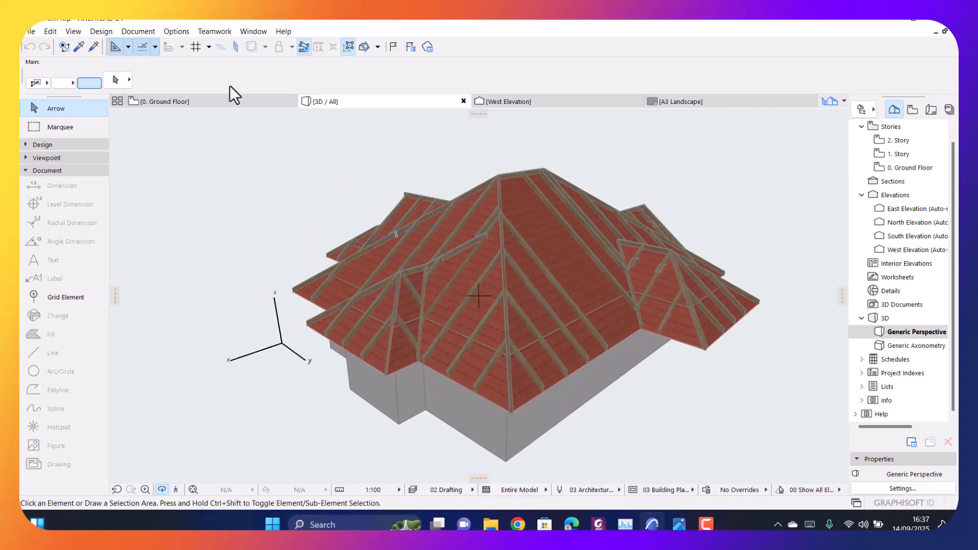
{"action": "middle_click_drag", "start_coordinate": [507, 332], "coordinate": [357, 382]}
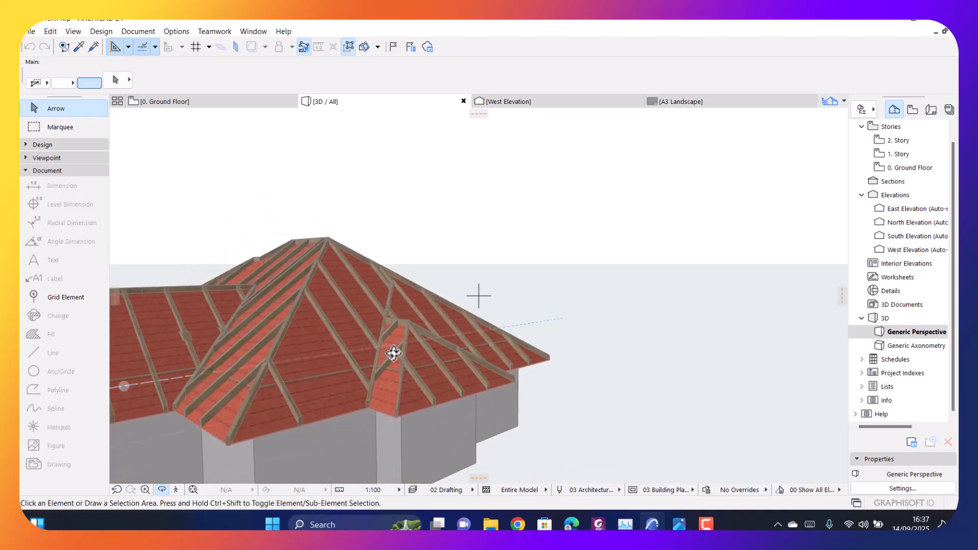
{"action": "middle_click_drag", "start_coordinate": [446, 406], "coordinate": [403, 387], "text": "shift"}
{"action": "scroll", "coordinate": [349, 330], "scroll_direction": "up", "scroll_amount": 5}
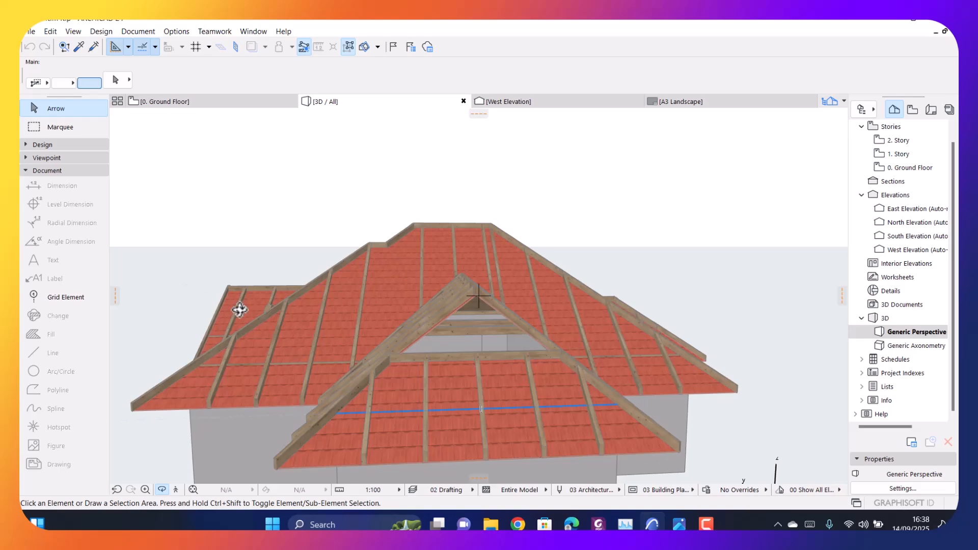
Review the positioning and RoofMaker geometry settings of the long jack rafter in the middle of the main end slope, then close them unchanged
{"action": "left_click_drag", "start_coordinate": [355, 350], "coordinate": [555, 322]}
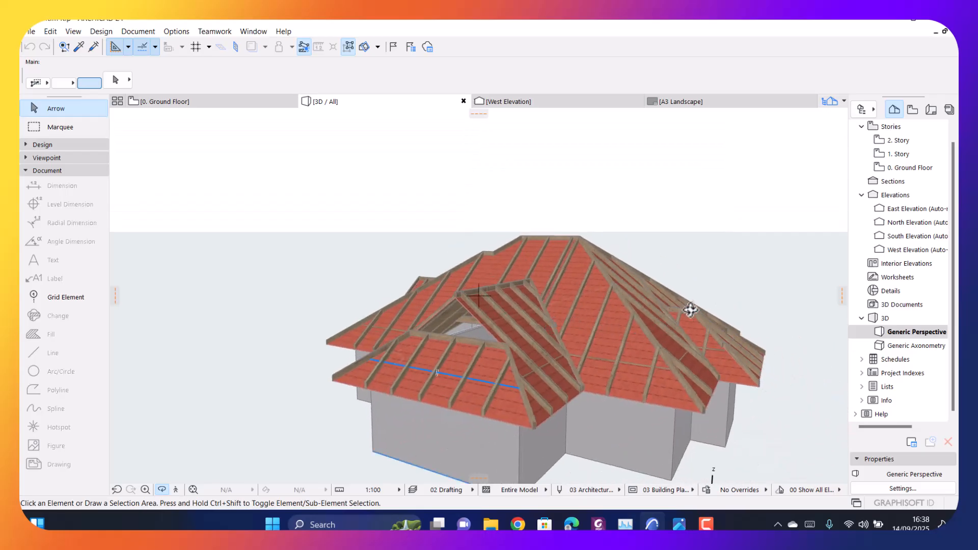
{"action": "left_click_drag", "start_coordinate": [639, 326], "coordinate": [369, 310]}
{"action": "left_click_drag", "start_coordinate": [618, 313], "coordinate": [387, 317]}
{"action": "left_click_drag", "start_coordinate": [370, 372], "coordinate": [447, 269]}
{"action": "key", "text": "Escape"}
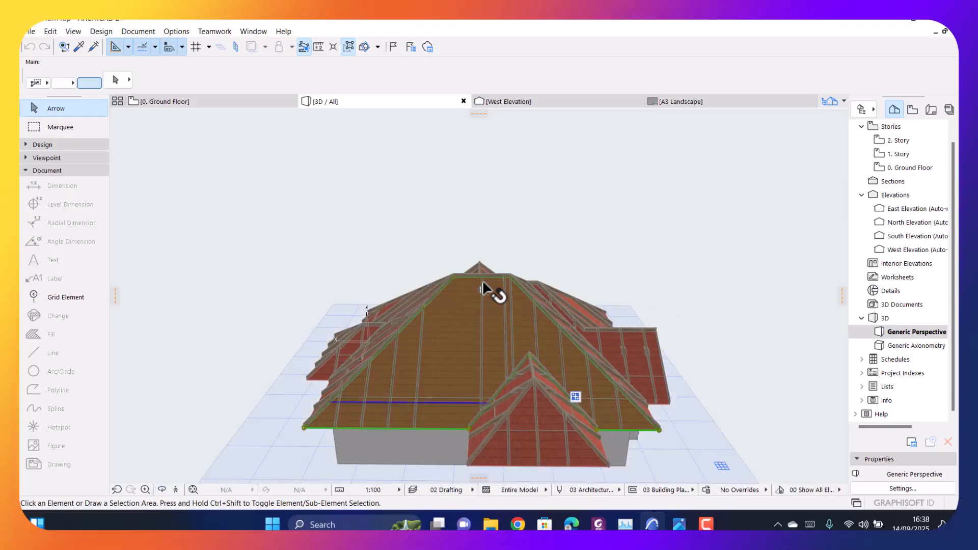
{"action": "left_click", "coordinate": [483, 336]}
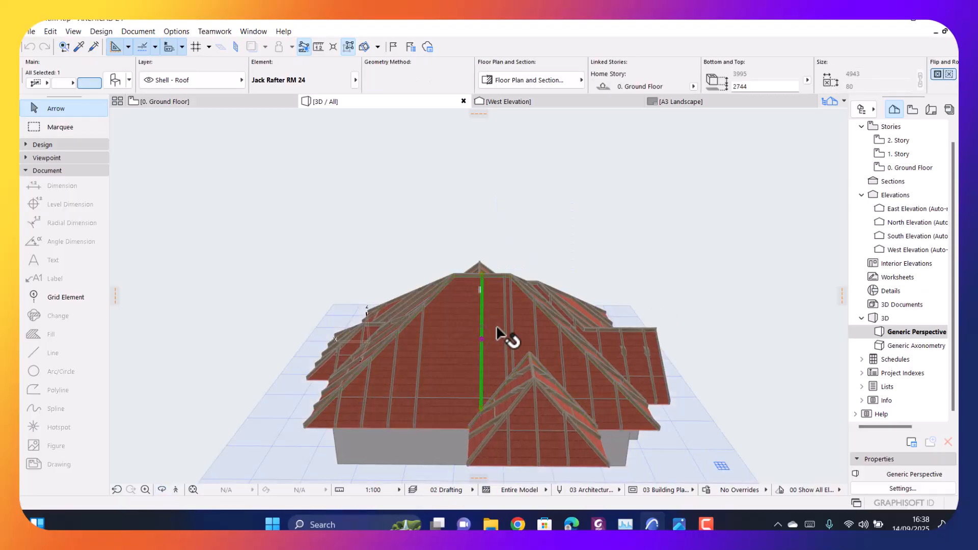
{"action": "scroll", "coordinate": [496, 326], "scroll_direction": "up", "scroll_amount": 3}
{"action": "key", "text": "ctrl+t"}
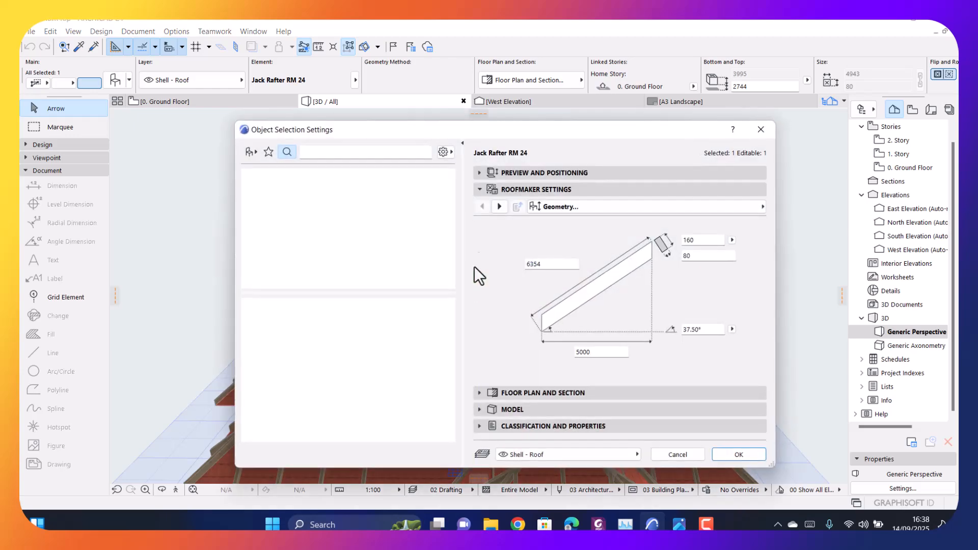
{"action": "left_click", "coordinate": [543, 172]}
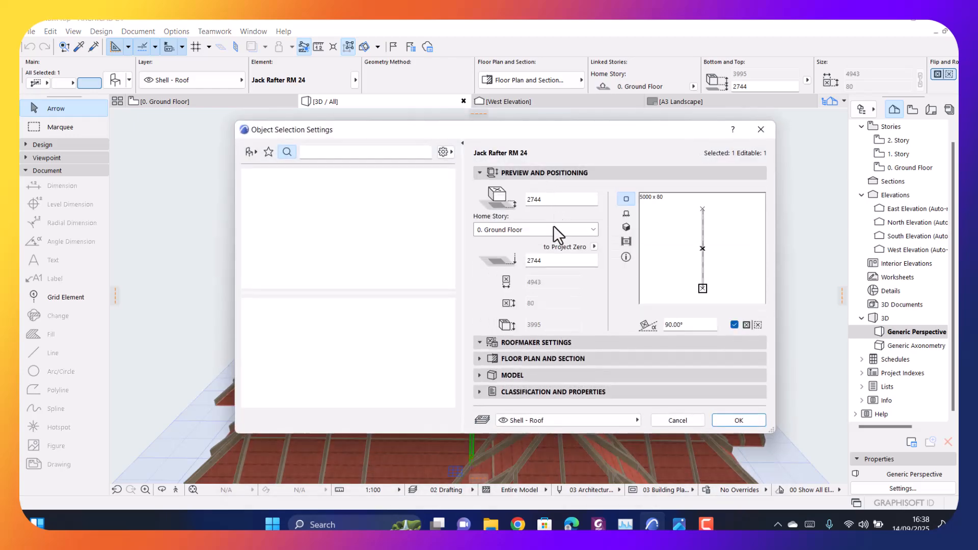
{"action": "left_click", "coordinate": [538, 342]}
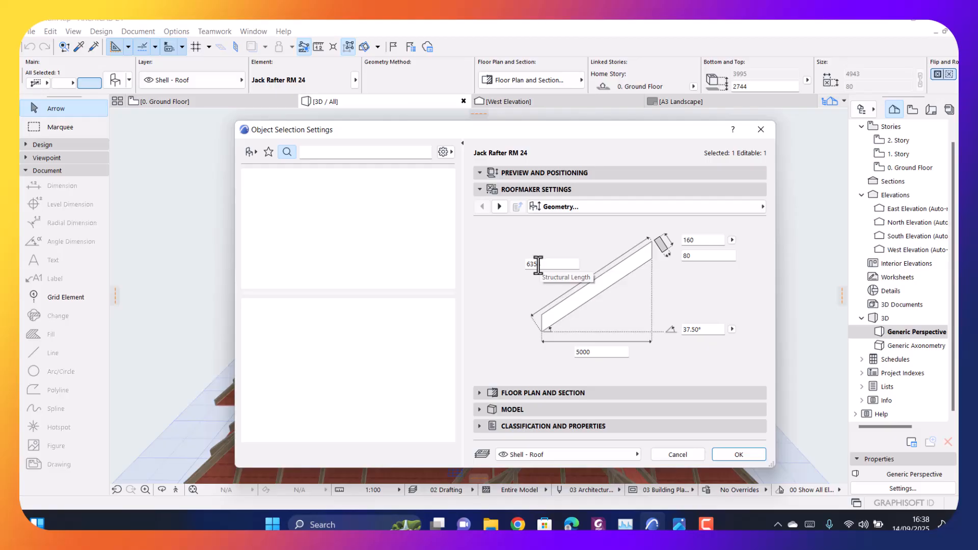
{"action": "left_click", "coordinate": [762, 131]}
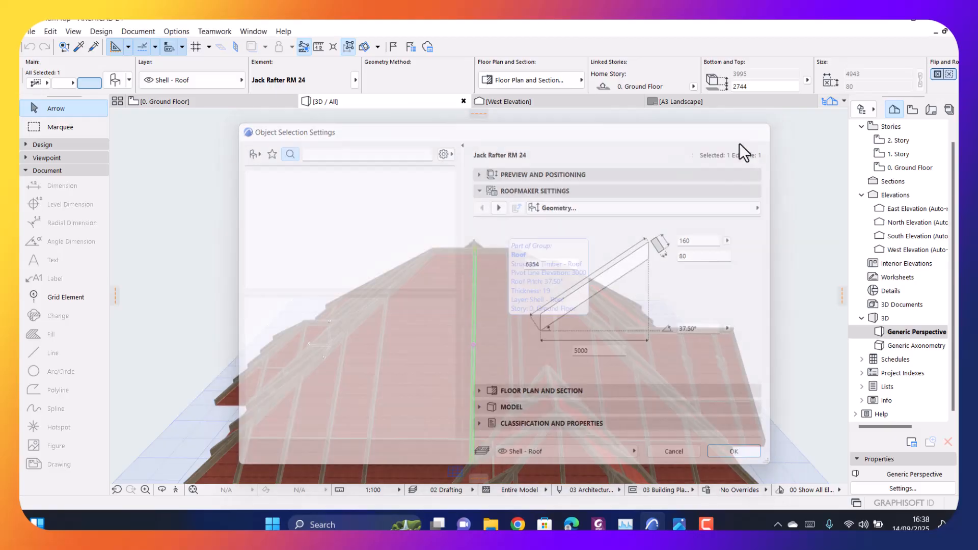
{"action": "scroll", "coordinate": [375, 270], "scroll_direction": "down", "scroll_amount": 5}
{"action": "middle_click_drag", "start_coordinate": [376, 270], "coordinate": [523, 284], "text": "shift"}
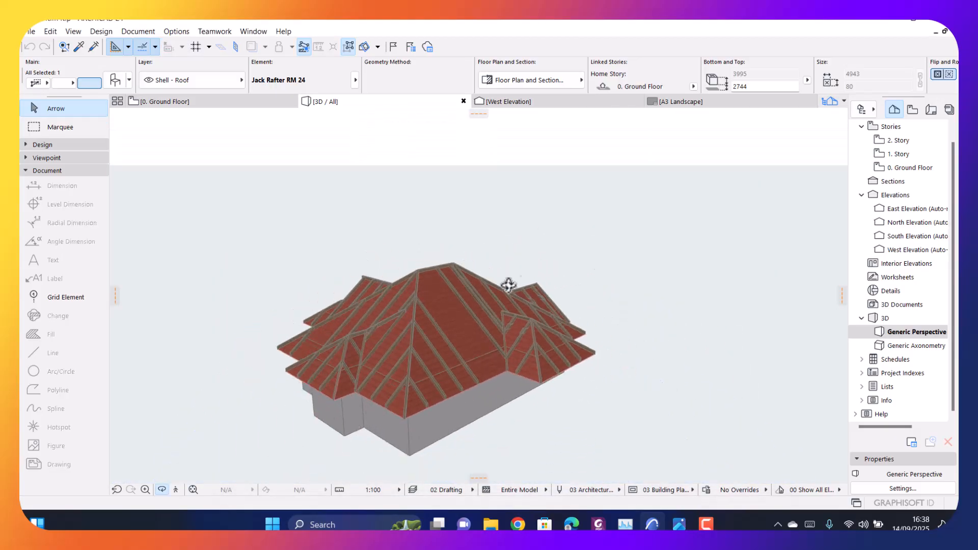
{"action": "middle_click_drag", "start_coordinate": [338, 352], "coordinate": [497, 368], "text": "shift"}
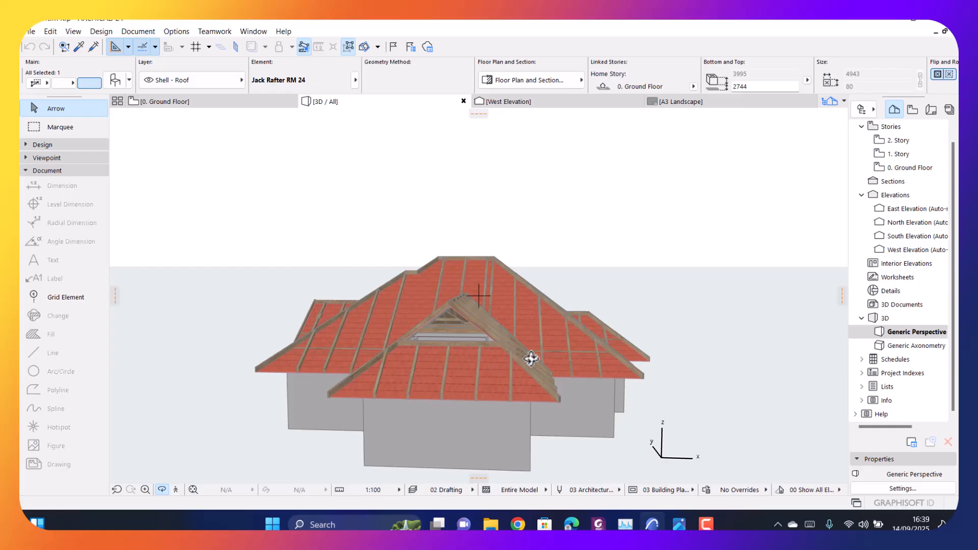
On the Ground Floor plan, select the north hip roof plane and turn off Suspend Groups to select its whole roof group
{"action": "scroll", "coordinate": [471, 377], "scroll_direction": "up", "scroll_amount": 3}
{"action": "scroll", "coordinate": [377, 407], "scroll_direction": "up", "scroll_amount": 2}
{"action": "scroll", "coordinate": [601, 416], "scroll_direction": "down", "scroll_amount": 1}
{"action": "scroll", "coordinate": [515, 390], "scroll_direction": "down", "scroll_amount": 1}
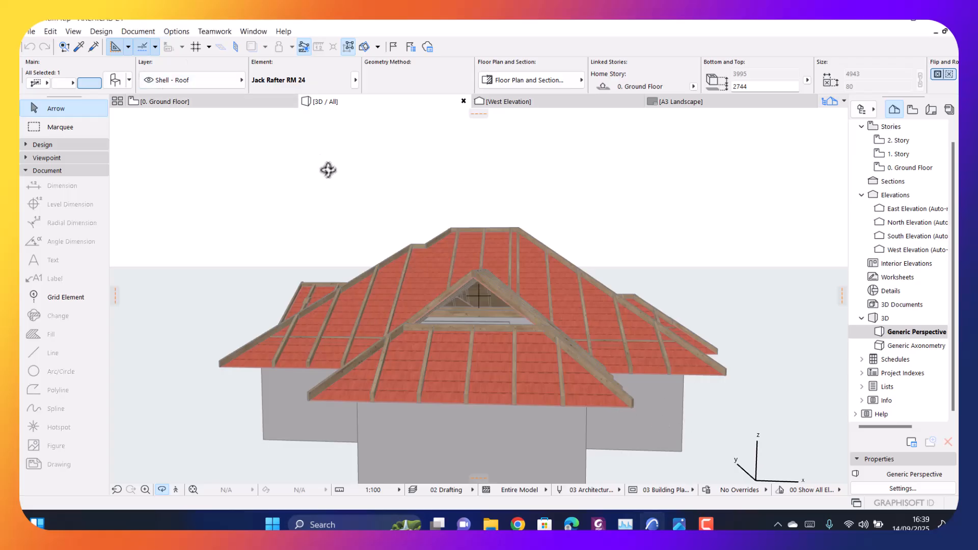
{"action": "left_click", "coordinate": [180, 102]}
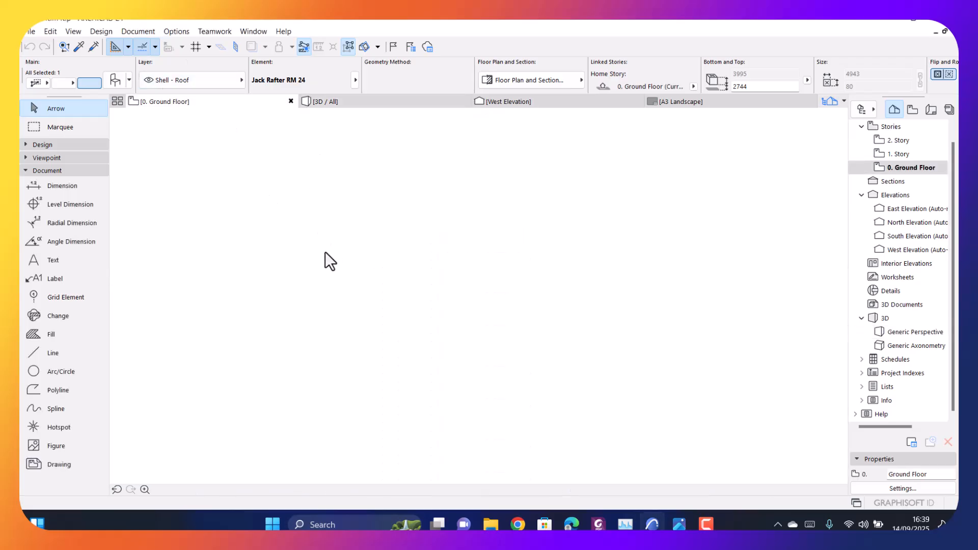
{"action": "scroll", "coordinate": [277, 220], "scroll_direction": "up", "scroll_amount": 5}
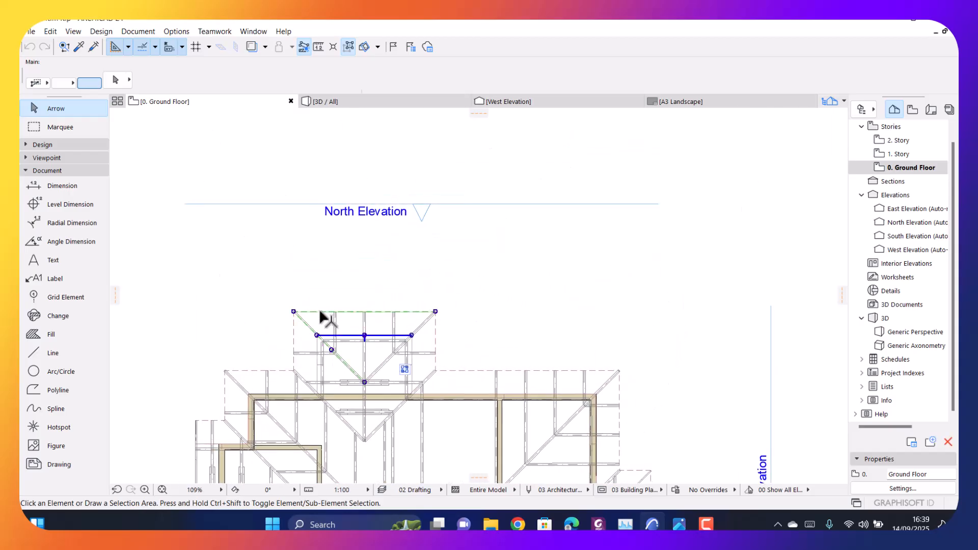
{"action": "left_click", "coordinate": [321, 313]}
{"action": "scroll", "coordinate": [314, 320], "scroll_direction": "up", "scroll_amount": 8}
{"action": "scroll", "coordinate": [245, 299], "scroll_direction": "up", "scroll_amount": 3}
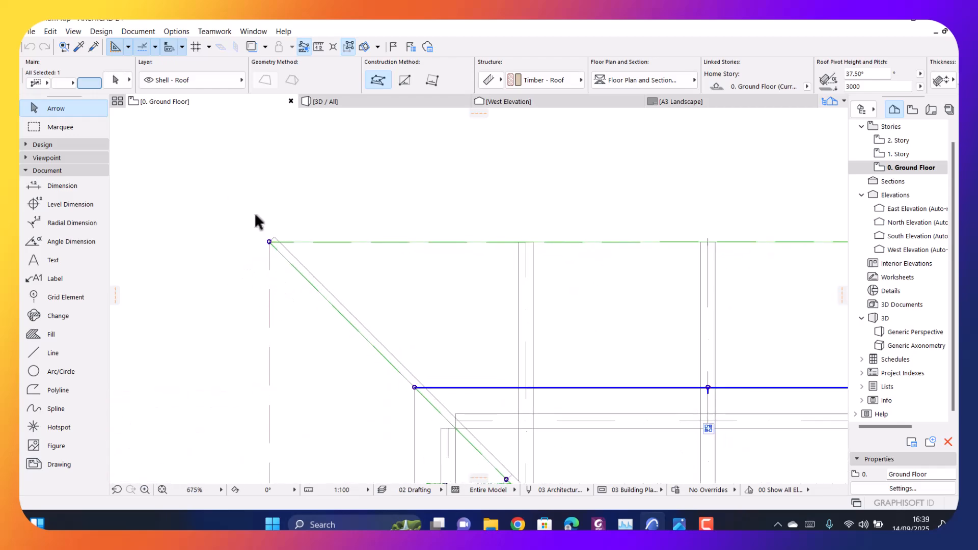
{"action": "left_click", "coordinate": [350, 46]}
{"action": "scroll", "coordinate": [274, 270], "scroll_direction": "down", "scroll_amount": 12}
{"action": "scroll", "coordinate": [337, 278], "scroll_direction": "down", "scroll_amount": 5}
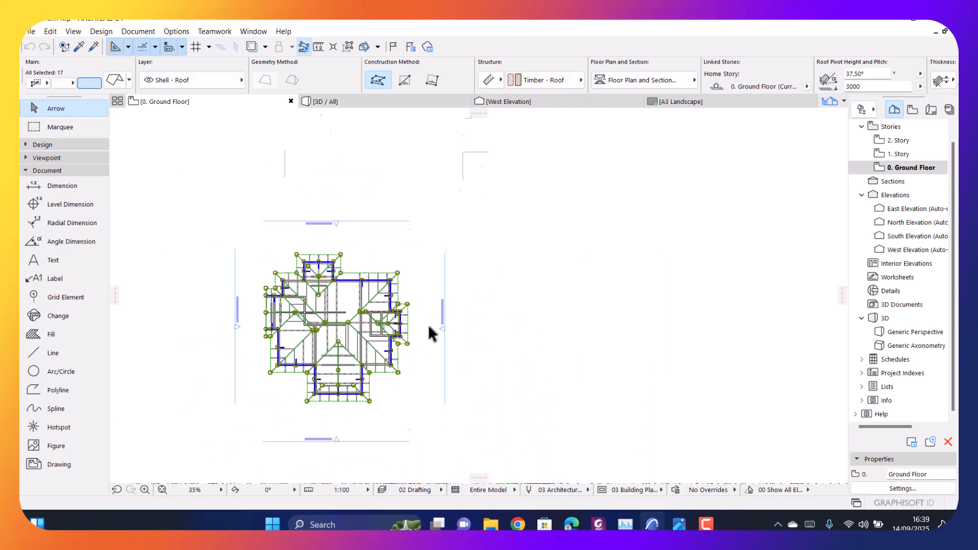
Start RoofMaker's Roof Wizard for the selected group of roof planes
{"action": "scroll", "coordinate": [432, 320], "scroll_direction": "up", "scroll_amount": 5}
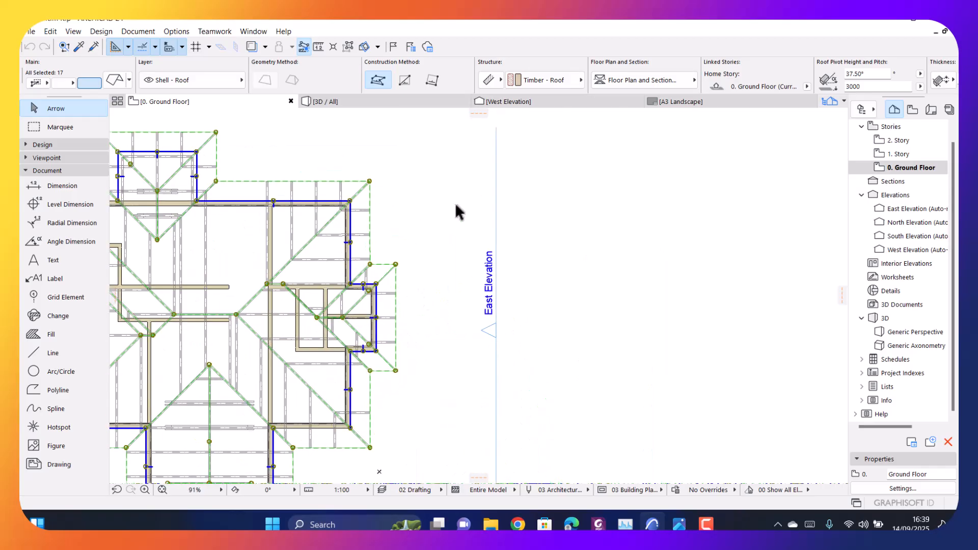
{"action": "scroll", "coordinate": [469, 222], "scroll_direction": "up", "scroll_amount": 1}
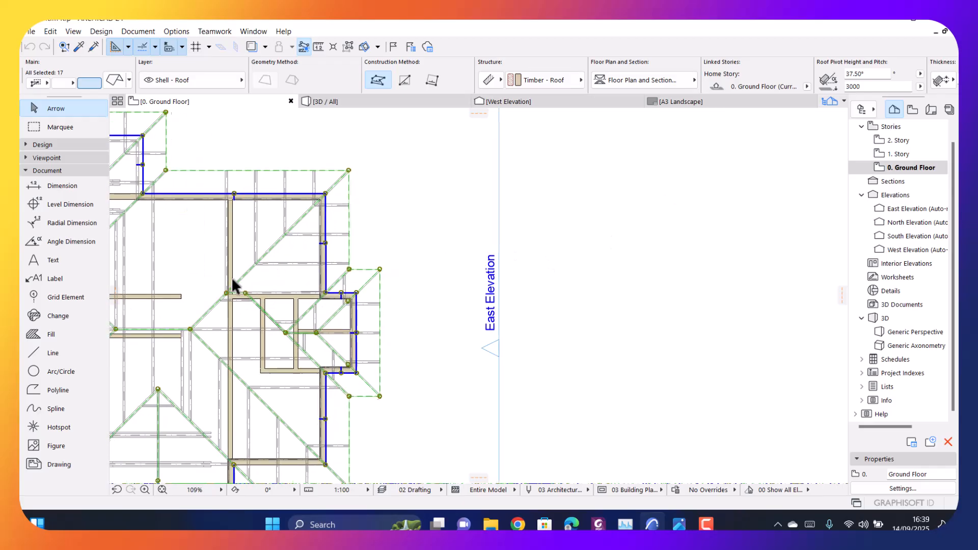
{"action": "scroll", "coordinate": [418, 255], "scroll_direction": "down", "scroll_amount": 2}
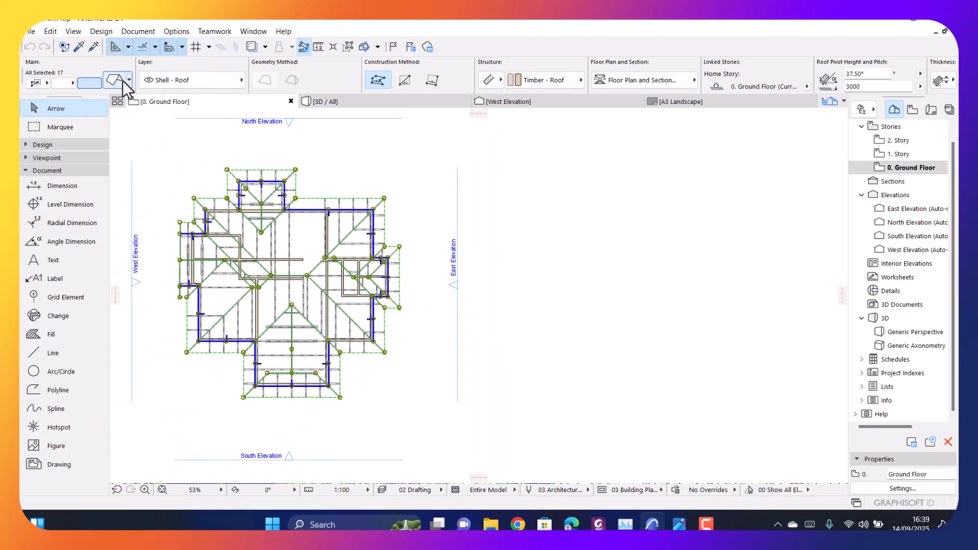
{"action": "left_click", "coordinate": [102, 32]}
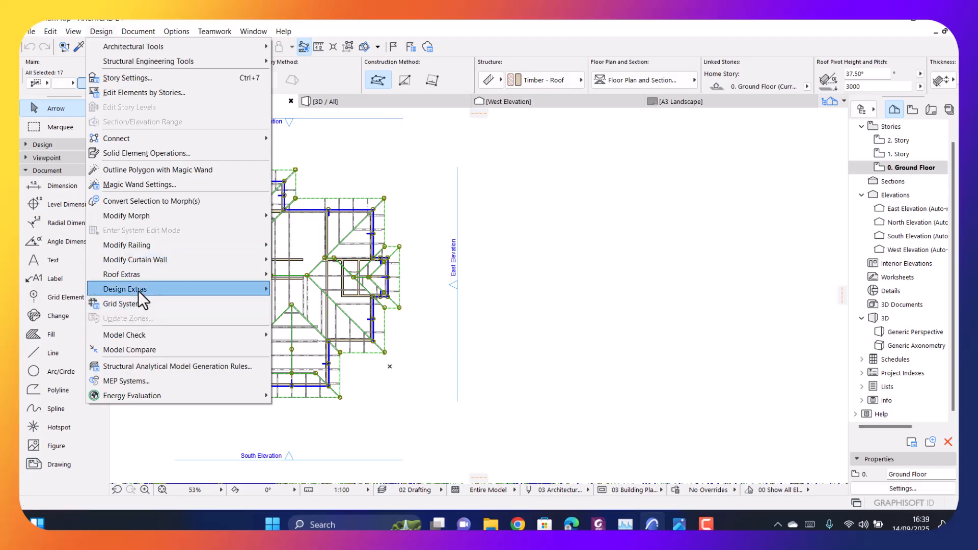
{"action": "mouse_move", "coordinate": [135, 274]}
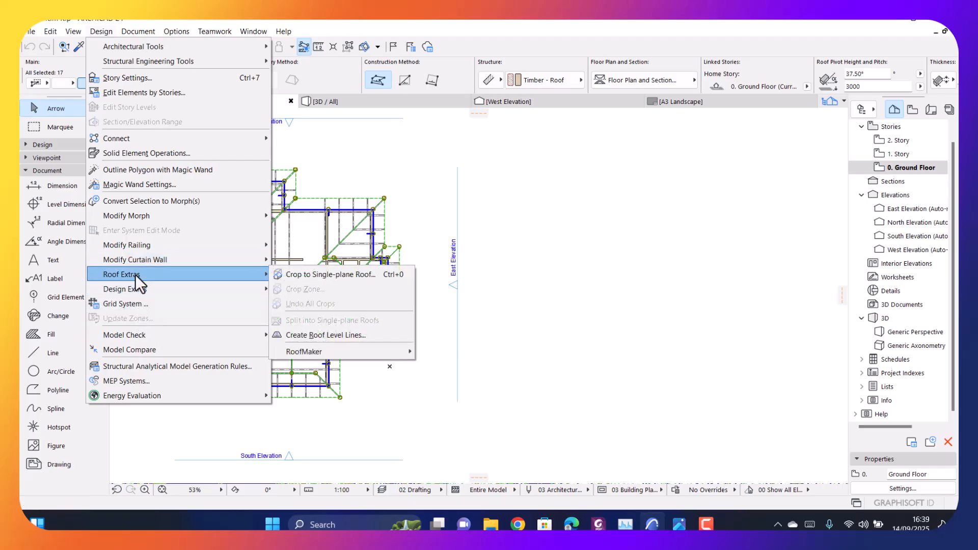
{"action": "mouse_move", "coordinate": [362, 350]}
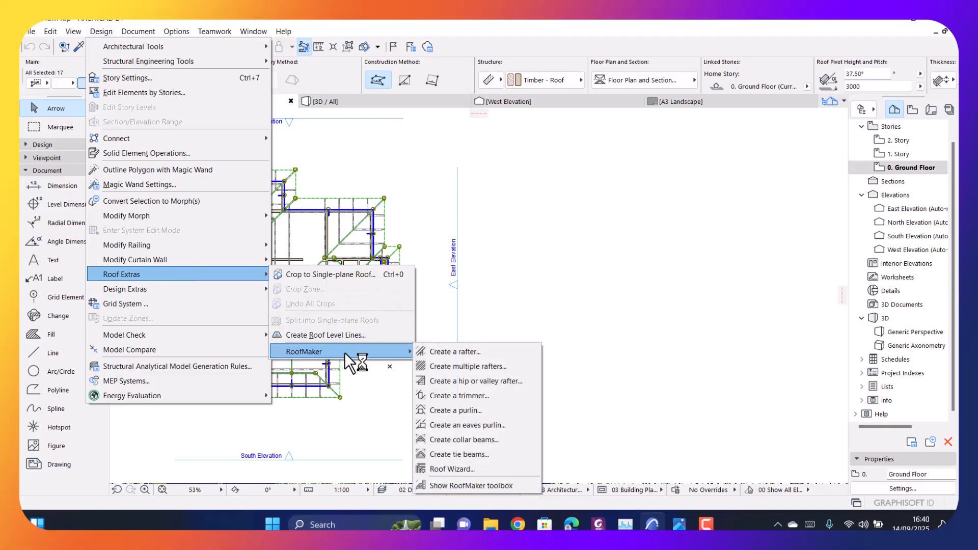
{"action": "left_click", "coordinate": [445, 469]}
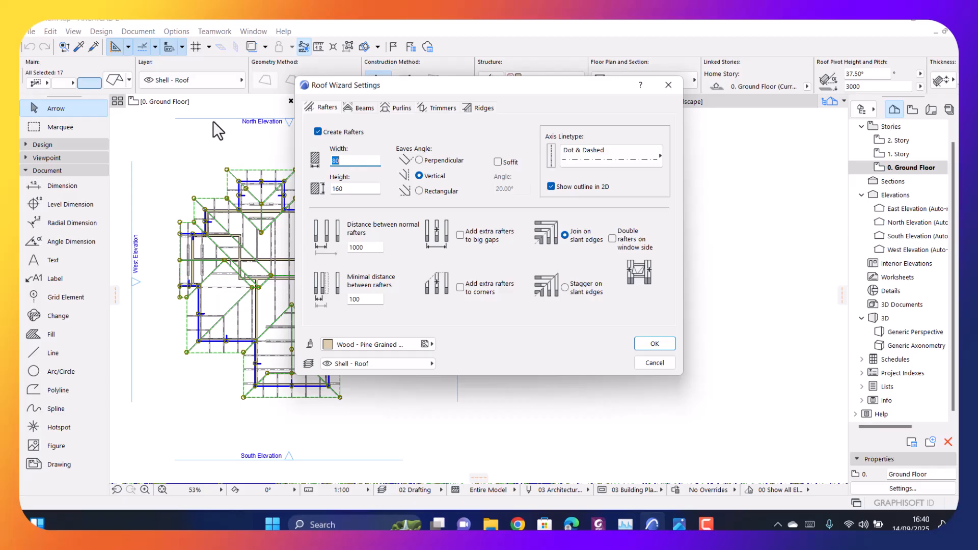
Set the rafter width to 50 and height to 100 in the Roof Wizard settings
{"action": "left_click", "coordinate": [357, 189]}
{"action": "left_click", "coordinate": [344, 162]}
{"action": "left_click", "coordinate": [352, 190]}
{"action": "left_click", "coordinate": [370, 249]}
{"action": "left_click", "coordinate": [341, 159]}
{"action": "double_click", "coordinate": [341, 160]}
{"action": "type", "text": "50"}
{"action": "key", "text": "Tab"}
{"action": "type", "text": "100"}
Set the distance between normal rafters to 750, enable extra rafters for big gaps, and generate the roof framing
{"action": "left_click", "coordinate": [364, 248]}
{"action": "type", "text": "75"}
{"action": "left_click_drag", "start_coordinate": [363, 247], "coordinate": [343, 248]}
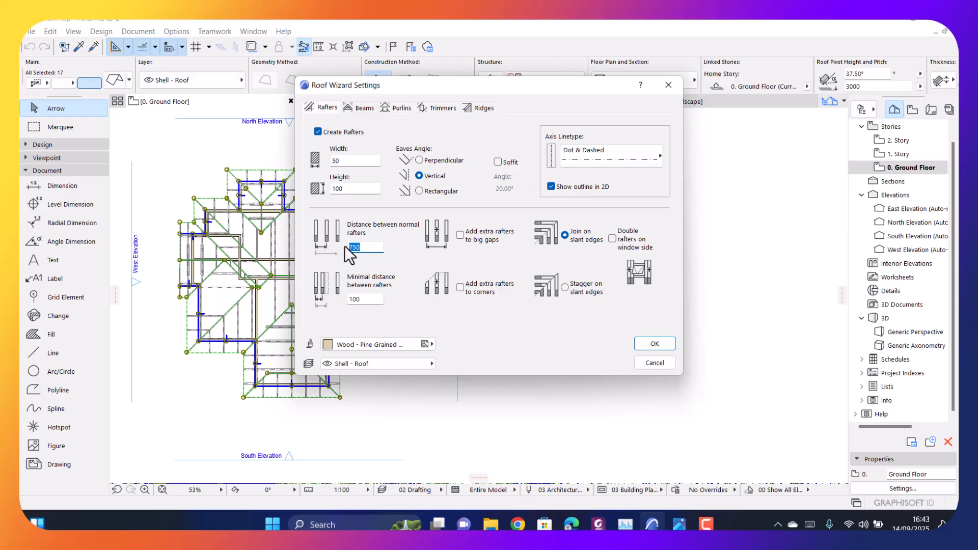
{"action": "left_click", "coordinate": [367, 248]}
{"action": "left_click", "coordinate": [460, 235]}
{"action": "left_click", "coordinate": [358, 251]}
{"action": "left_click", "coordinate": [655, 344]}
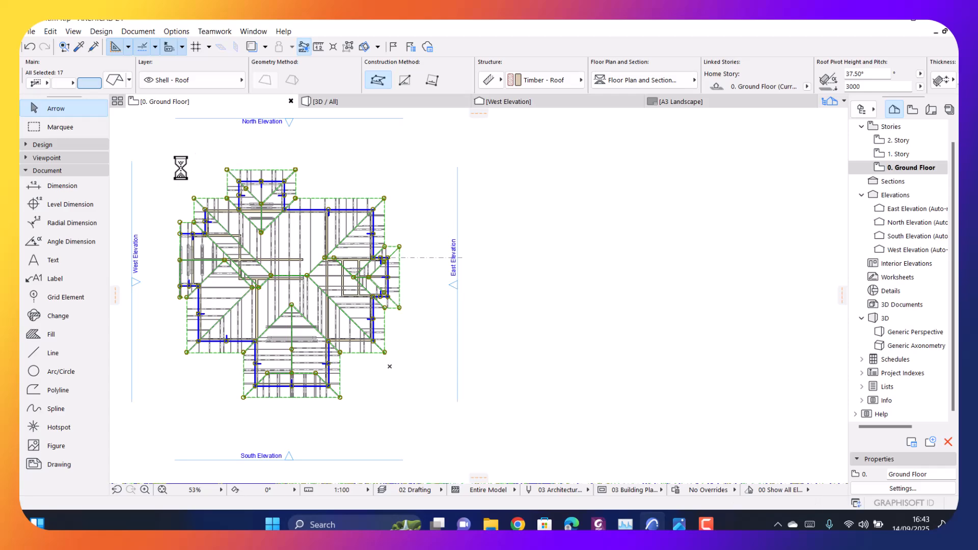
In the 3D view, delete the selected original timber framing, keeping the newly generated rafters
{"action": "left_click", "coordinate": [413, 101]}
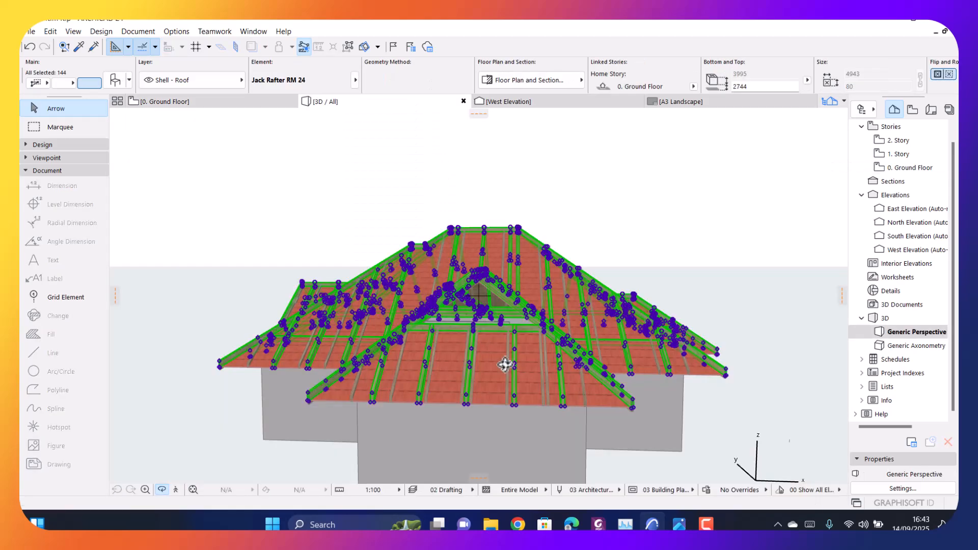
{"action": "scroll", "coordinate": [506, 365], "scroll_direction": "up", "scroll_amount": 5}
{"action": "left_click_drag", "start_coordinate": [312, 337], "coordinate": [342, 335]}
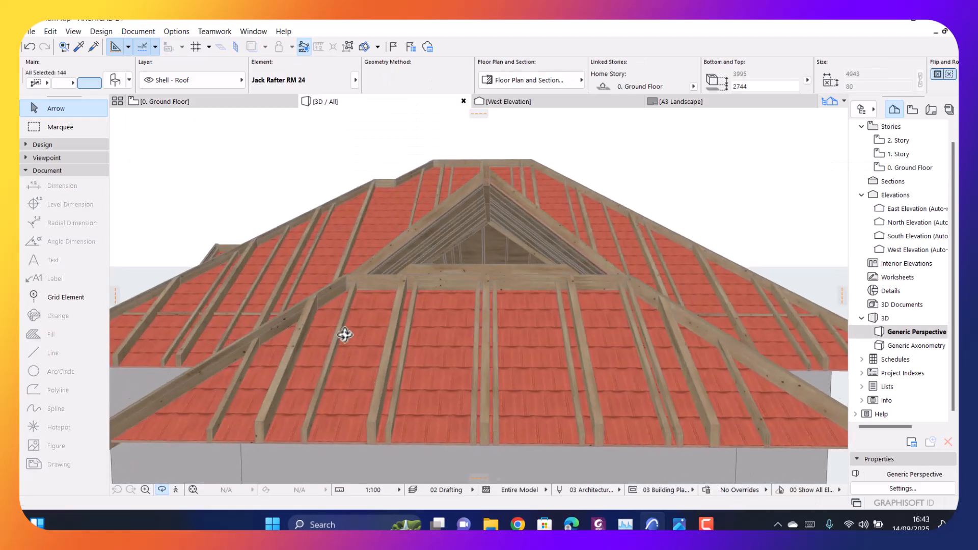
{"action": "scroll", "coordinate": [341, 335], "scroll_direction": "down", "scroll_amount": 6}
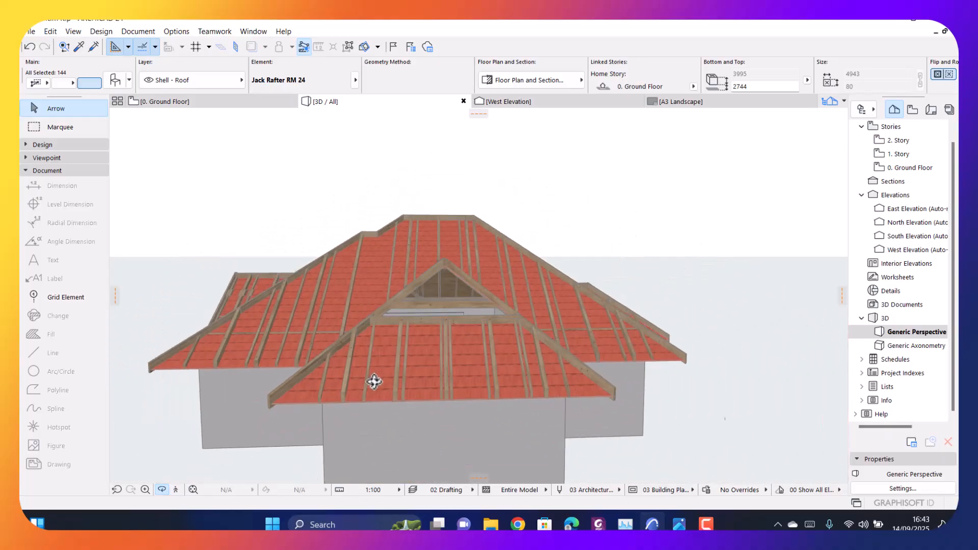
{"action": "scroll", "coordinate": [430, 382], "scroll_direction": "up", "scroll_amount": 5}
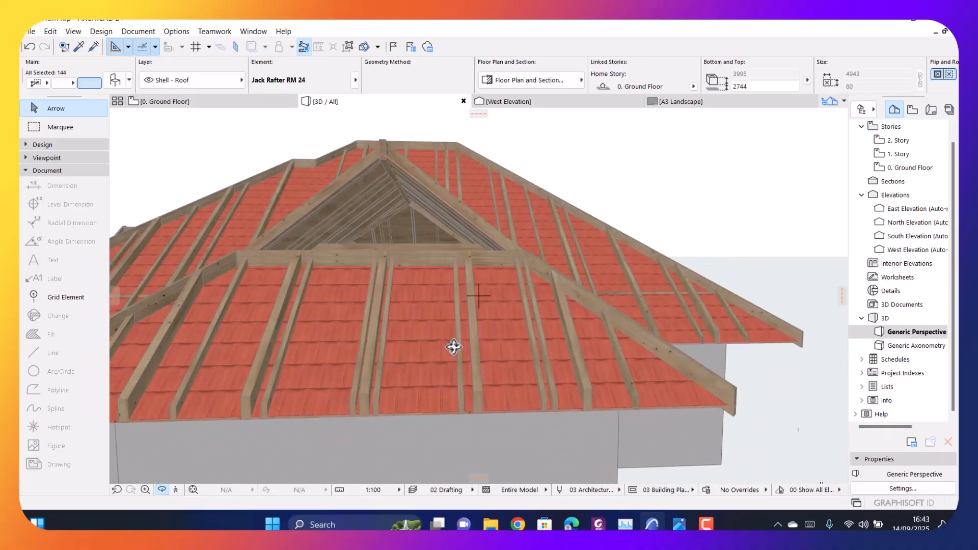
{"action": "scroll", "coordinate": [451, 348], "scroll_direction": "down", "scroll_amount": 2}
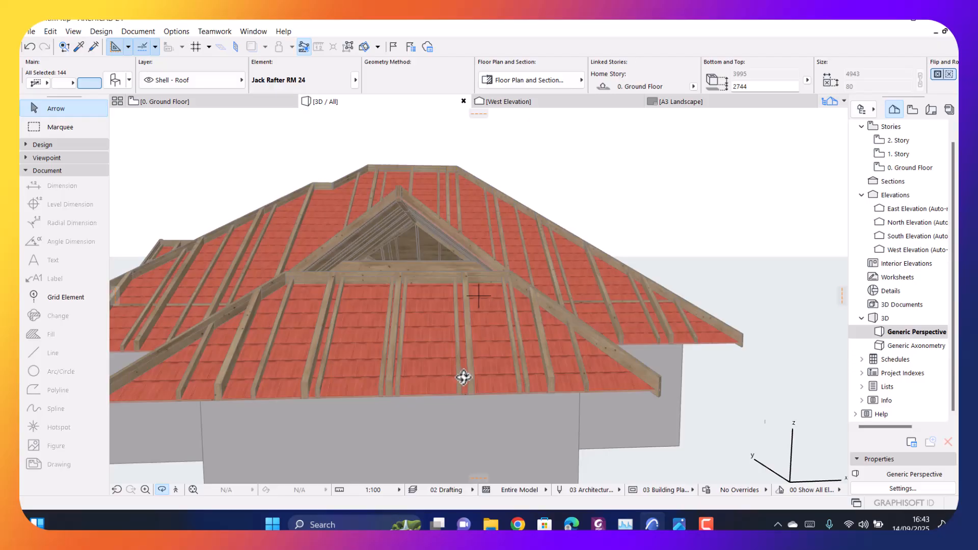
{"action": "left_click_drag", "start_coordinate": [465, 391], "coordinate": [410, 411]}
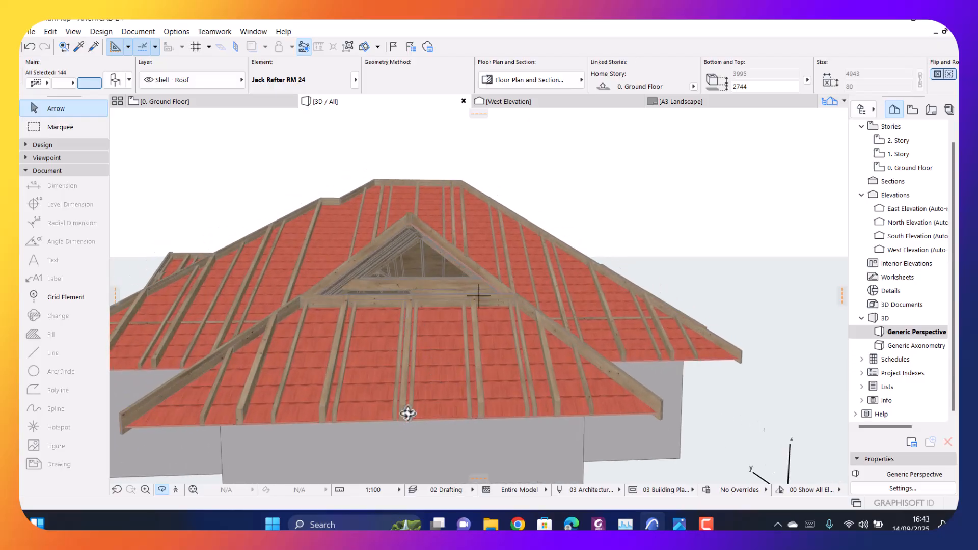
{"action": "key", "text": "Escape"}
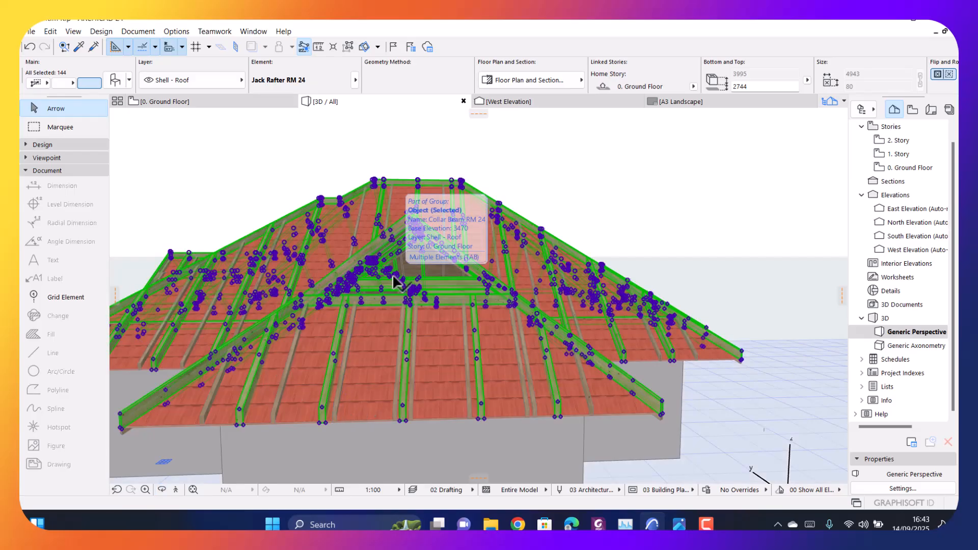
{"action": "key", "text": "Escape"}
Examine the new rafter framing around the front gable and hip slope from several angles, then leave orbit mode
{"action": "middle_click_drag", "start_coordinate": [395, 282], "coordinate": [448, 315], "text": "shift"}
{"action": "scroll", "coordinate": [285, 369], "scroll_direction": "up", "scroll_amount": 2}
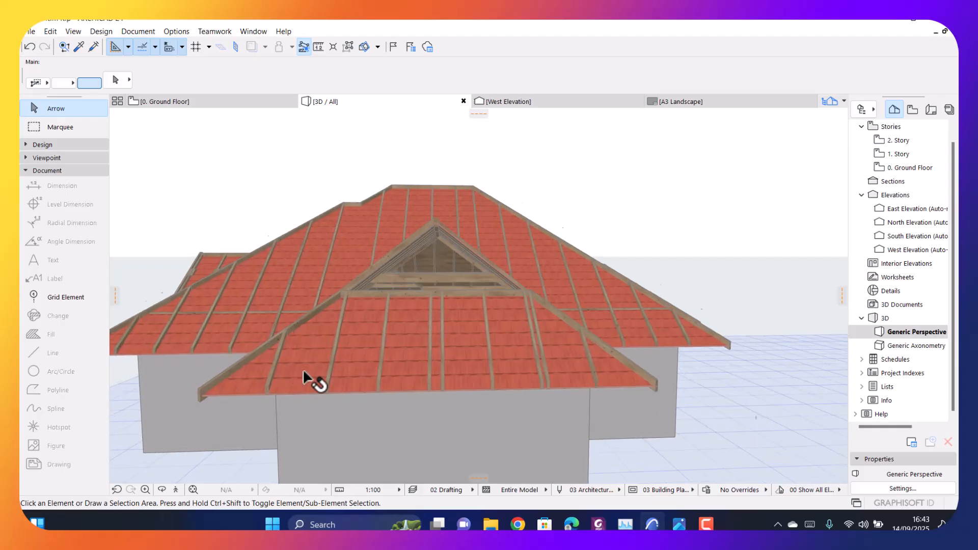
{"action": "middle_click_drag", "start_coordinate": [421, 403], "coordinate": [340, 389], "text": "shift"}
{"action": "scroll", "coordinate": [341, 347], "scroll_direction": "down", "scroll_amount": 4}
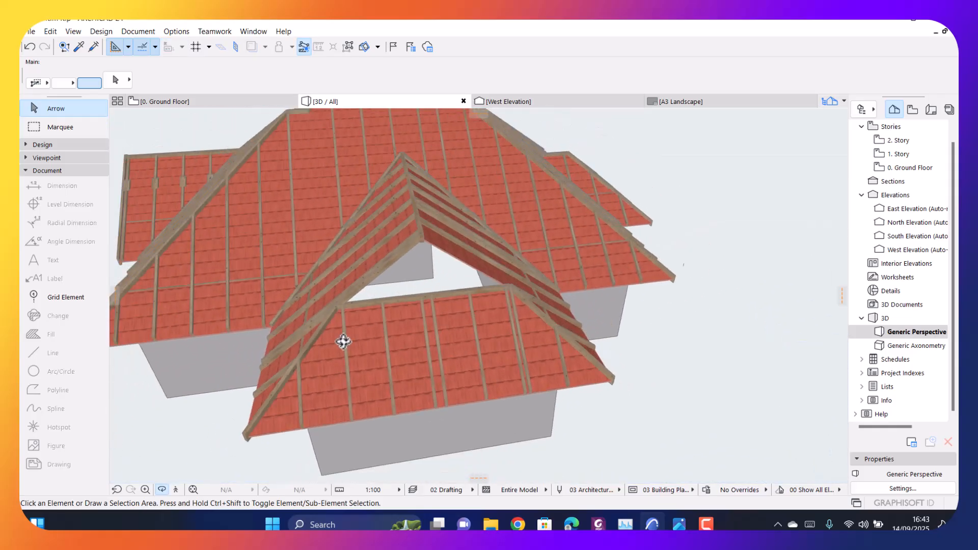
{"action": "middle_click_drag", "start_coordinate": [426, 384], "coordinate": [291, 352], "text": "shift"}
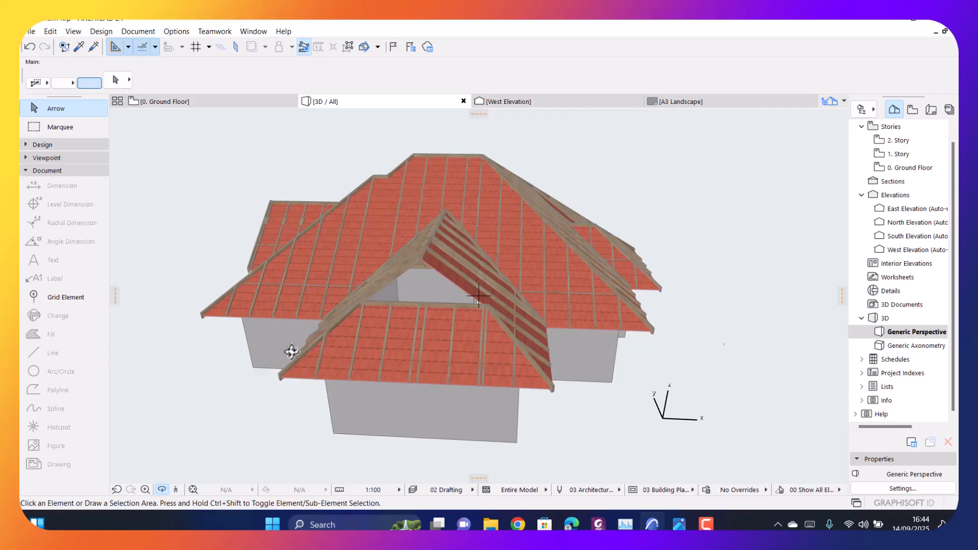
{"action": "scroll", "coordinate": [380, 376], "scroll_direction": "up", "scroll_amount": 5}
{"action": "scroll", "coordinate": [435, 363], "scroll_direction": "down", "scroll_amount": 3}
{"action": "middle_click_drag", "start_coordinate": [437, 360], "coordinate": [406, 323], "text": "shift"}
{"action": "middle_click_drag", "start_coordinate": [278, 327], "coordinate": [285, 311], "text": "shift"}
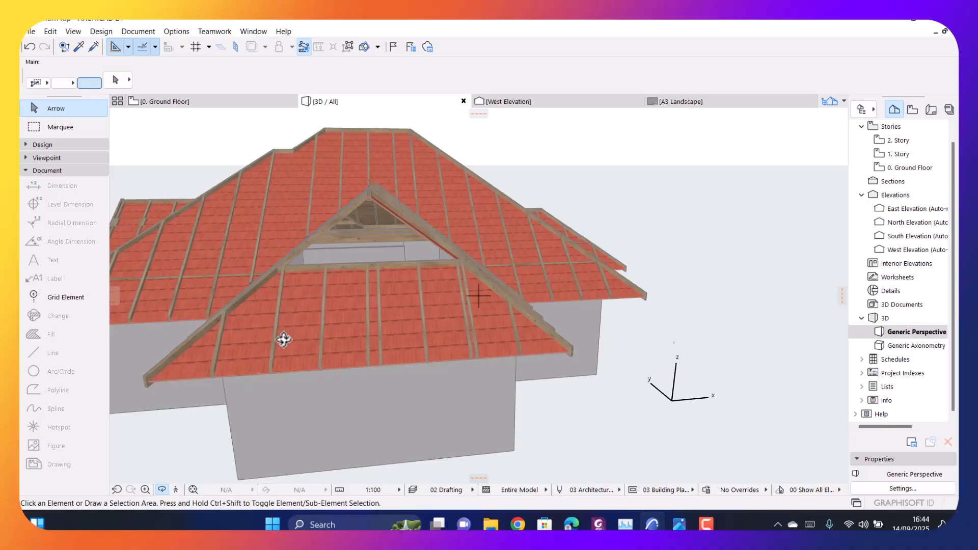
{"action": "key", "text": "Escape"}
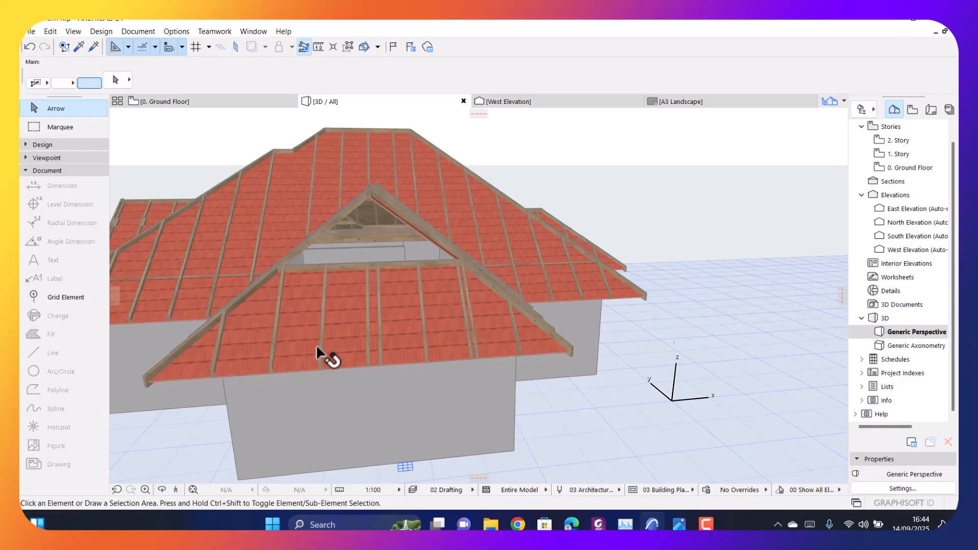
Turn on Suspend Groups and select the single full-length rafter just right of the middle of the front hip slope
{"action": "left_click", "coordinate": [396, 323]}
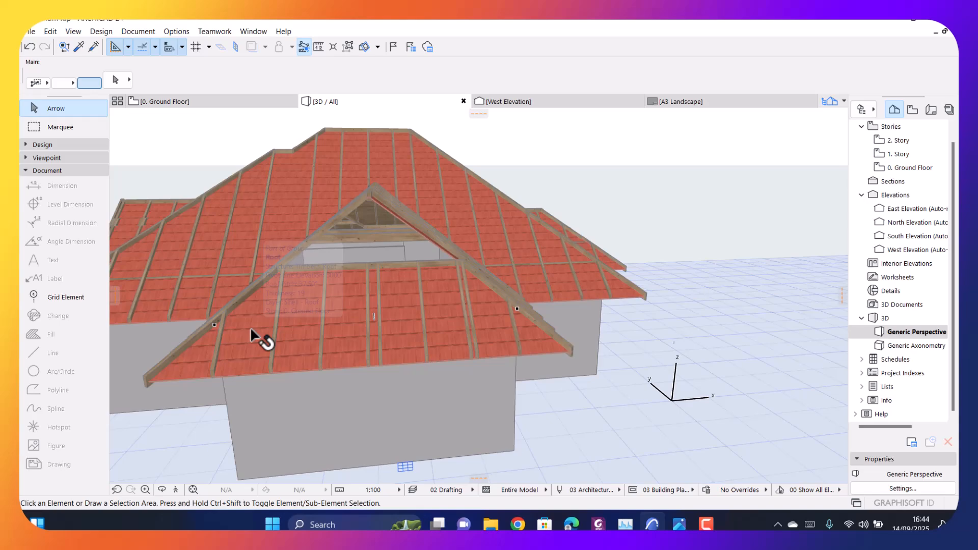
{"action": "mouse_move", "coordinate": [249, 326]}
{"action": "scroll", "coordinate": [346, 289], "scroll_direction": "up", "scroll_amount": 3}
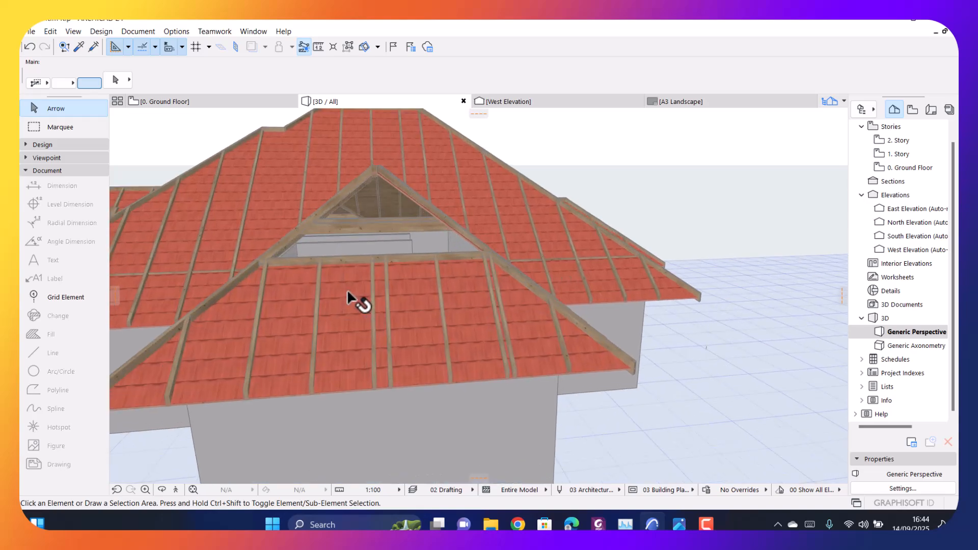
{"action": "middle_click_drag", "start_coordinate": [378, 312], "coordinate": [440, 330], "text": "shift"}
{"action": "left_click", "coordinate": [441, 319]}
{"action": "key", "text": "Escape"}
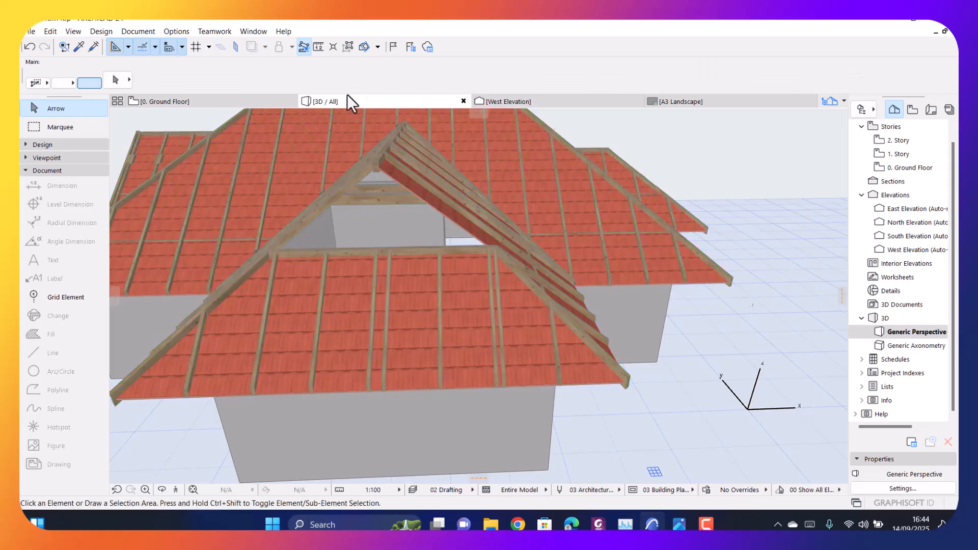
{"action": "left_click", "coordinate": [442, 298]}
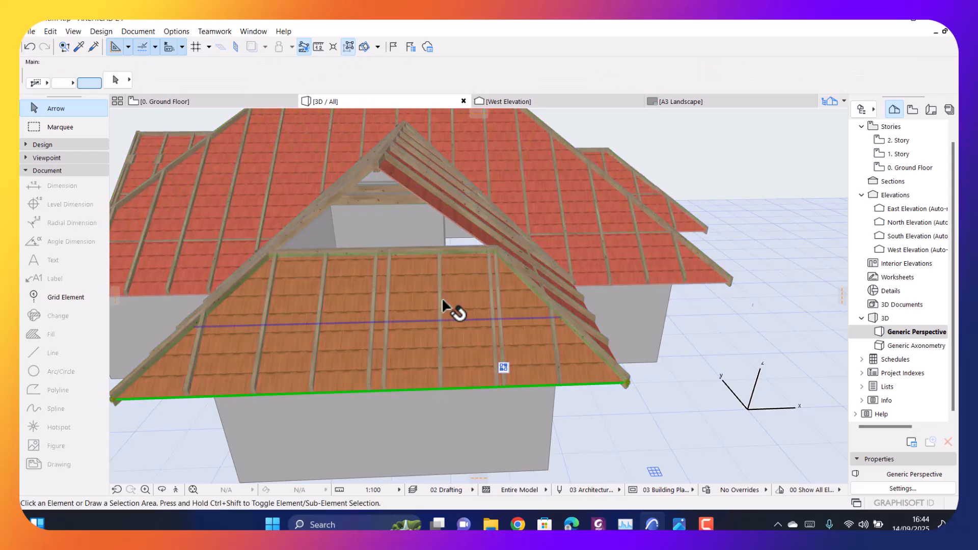
{"action": "left_click", "coordinate": [440, 290]}
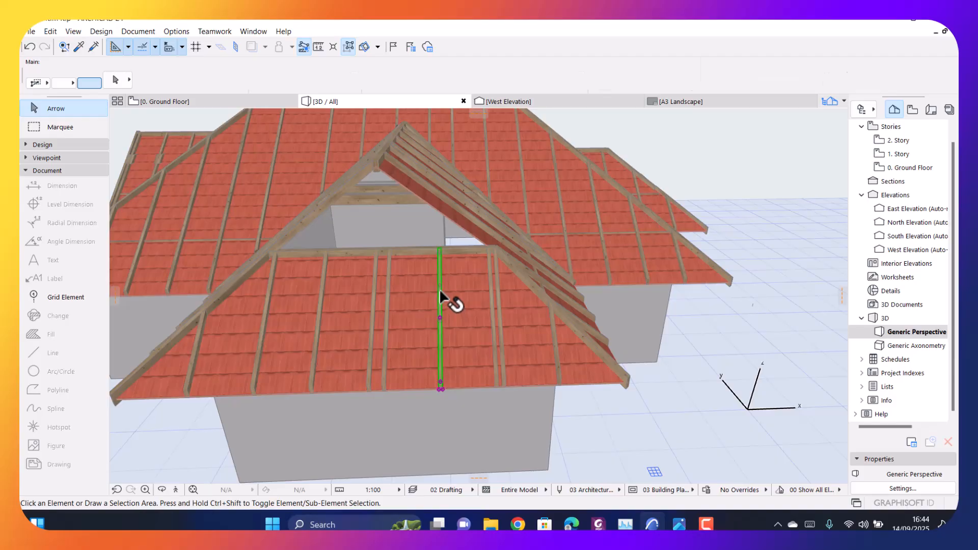
Review the selected rafter's positioning and RoofMaker geometry settings, then close them unchanged
{"action": "double_click", "coordinate": [440, 288]}
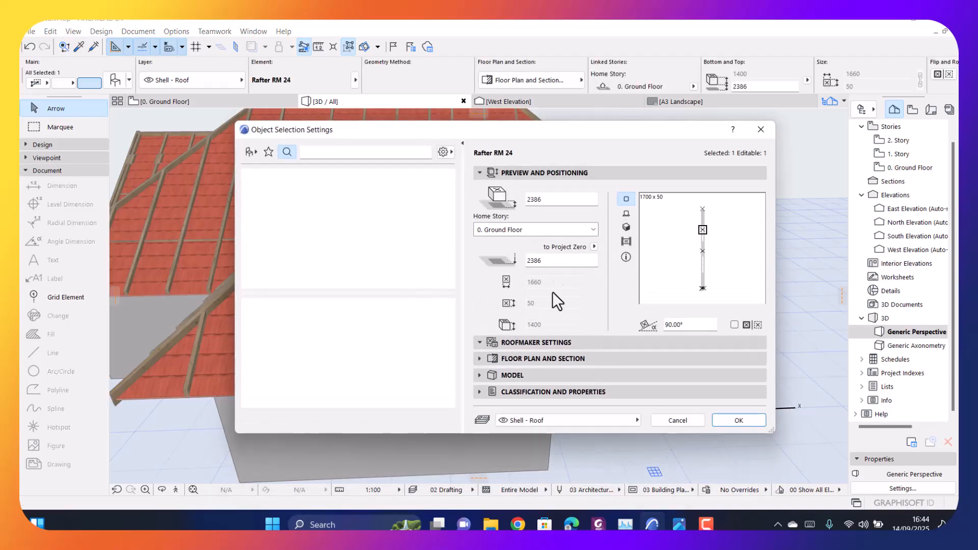
{"action": "left_click", "coordinate": [546, 341]}
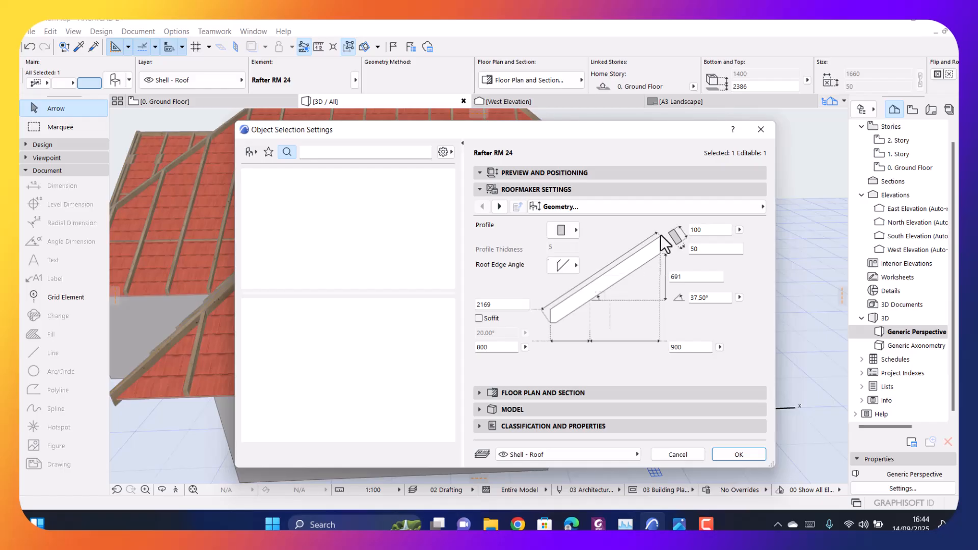
{"action": "left_click", "coordinate": [762, 130]}
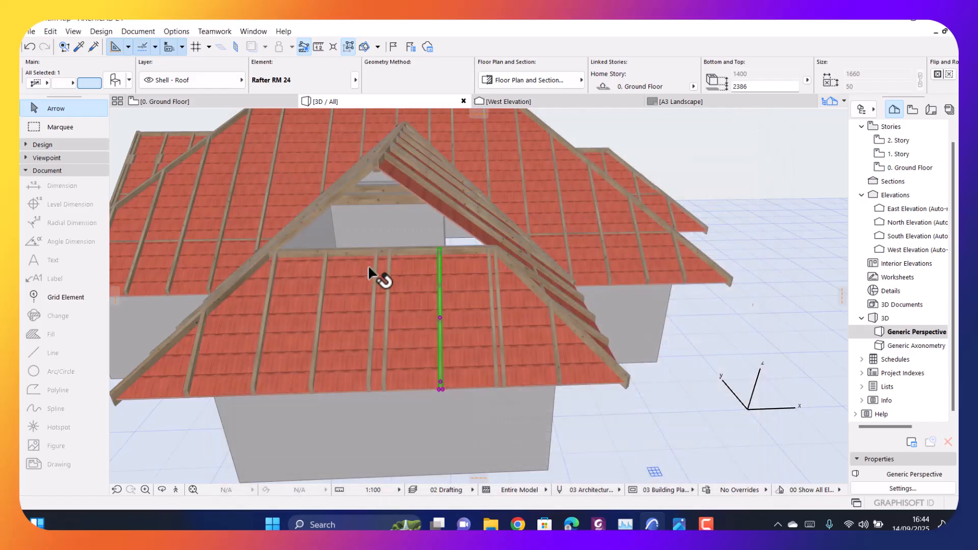
{"action": "scroll", "coordinate": [378, 294], "scroll_direction": "up", "scroll_amount": 3}
{"action": "scroll", "coordinate": [378, 294], "scroll_direction": "down", "scroll_amount": 1}
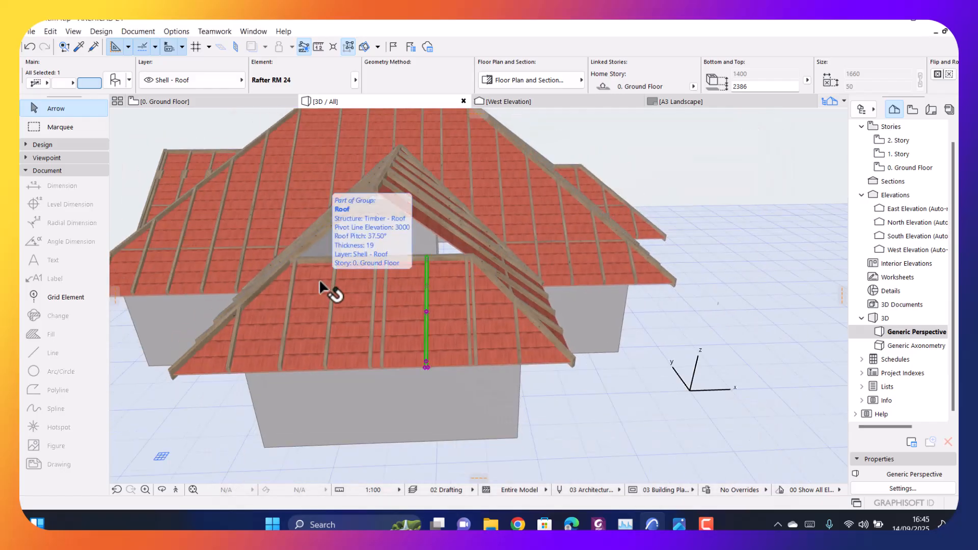
Check the geometry and positioning settings of the front hip roof plane, then close them unchanged and deselect the plane
{"action": "middle_click_drag", "start_coordinate": [409, 274], "coordinate": [429, 349], "text": "shift"}
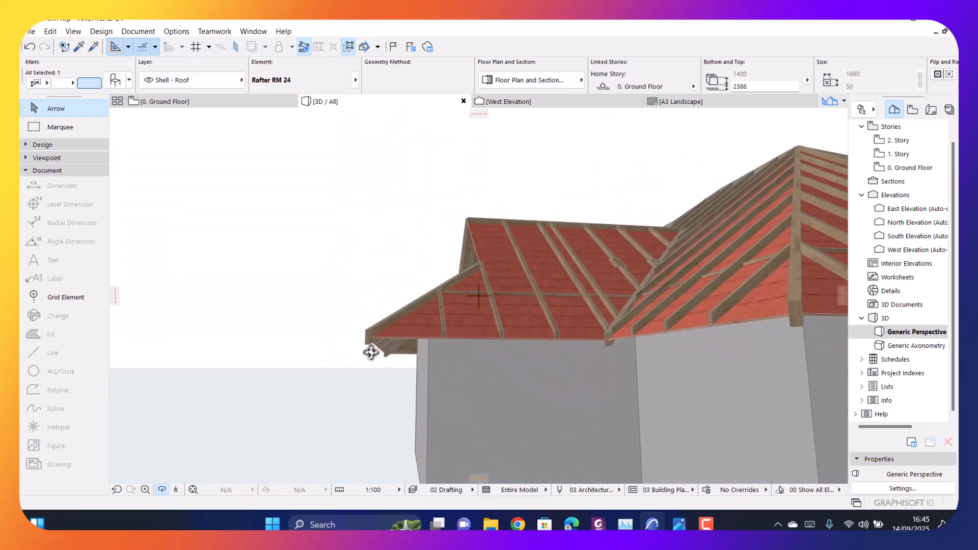
{"action": "middle_click_drag", "start_coordinate": [376, 343], "coordinate": [458, 335], "text": "shift"}
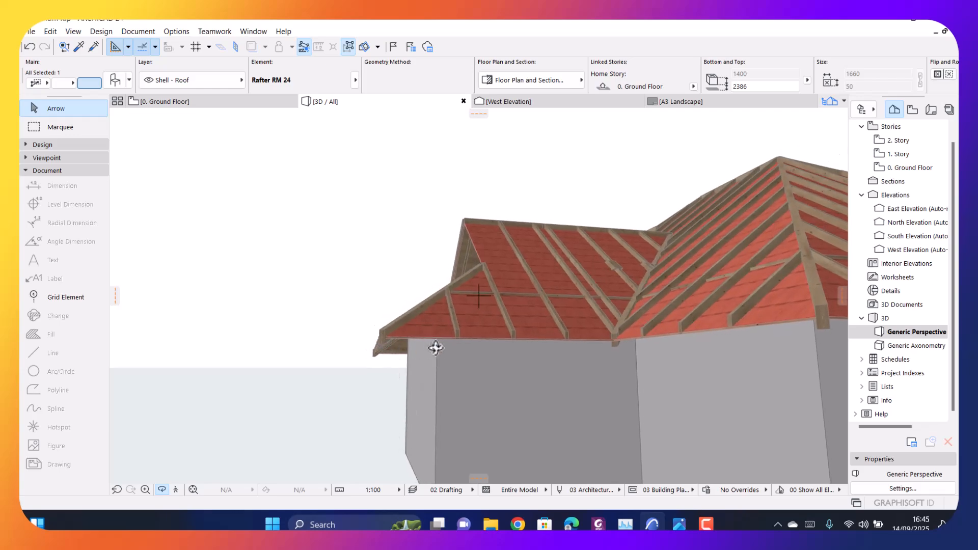
{"action": "left_click_drag", "start_coordinate": [275, 293], "coordinate": [443, 355]}
{"action": "left_click_drag", "start_coordinate": [340, 333], "coordinate": [439, 345]}
{"action": "left_click", "coordinate": [464, 348]}
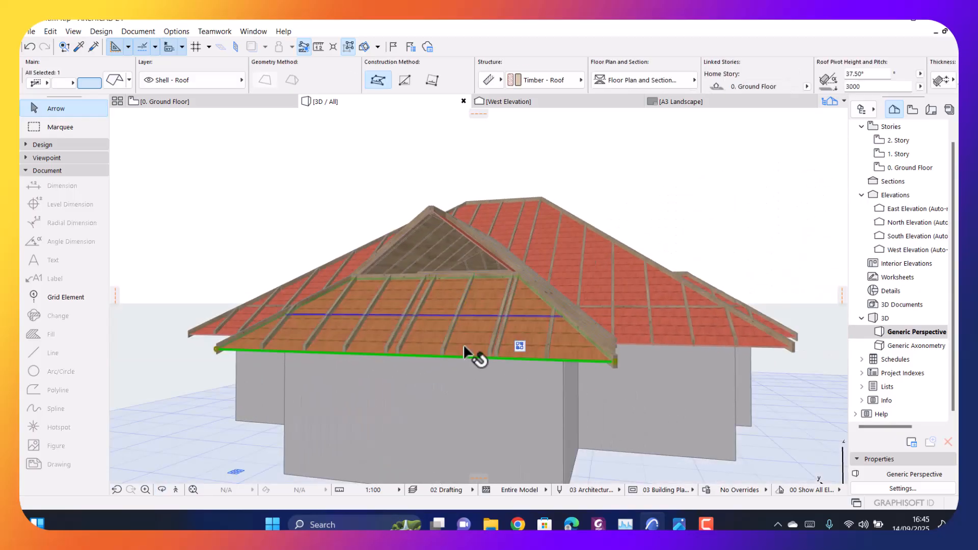
{"action": "key", "text": "ctrl+t"}
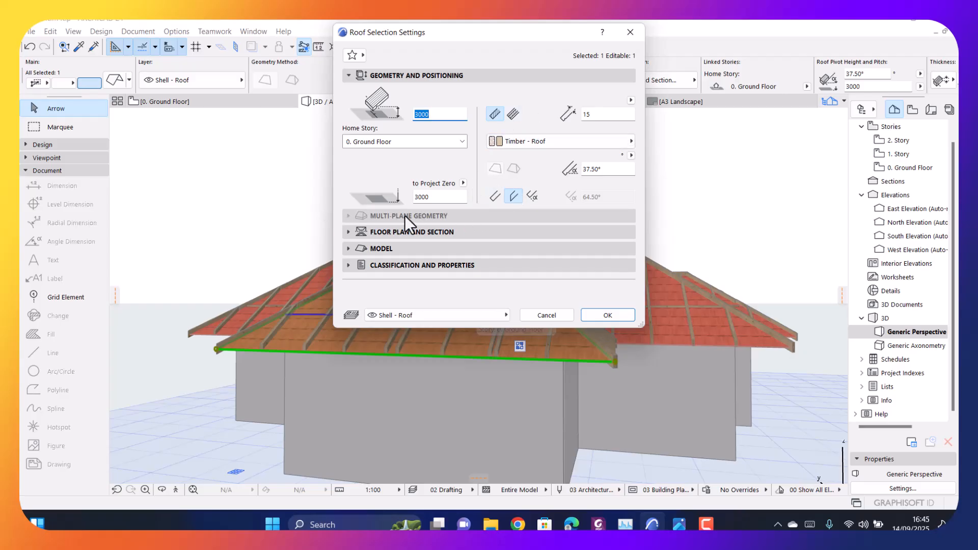
{"action": "left_click", "coordinate": [631, 33]}
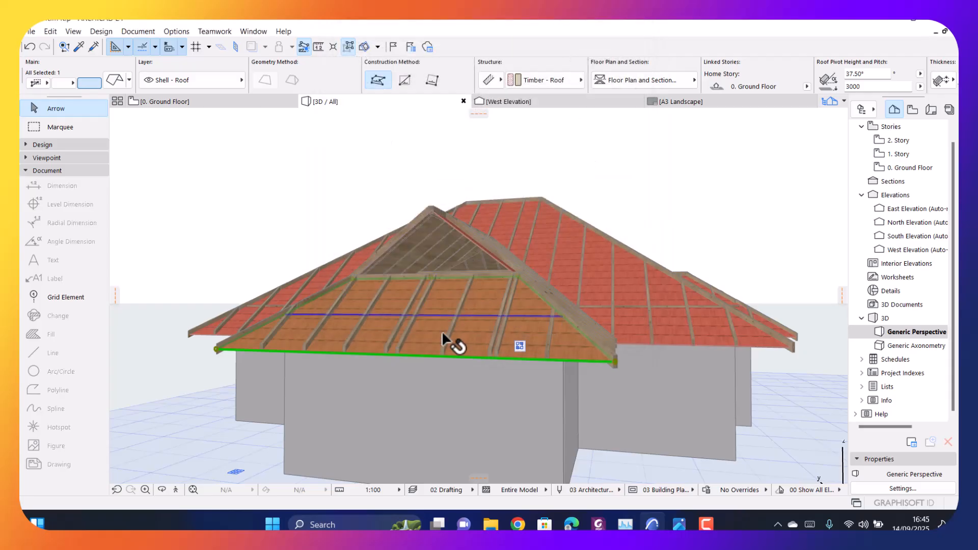
{"action": "key", "text": "Escape"}
Review the RoofMaker geometry settings of a full-length rafter left of the middle of the front hip slope, then close them unchanged and deselect it
{"action": "middle_click_drag", "start_coordinate": [441, 354], "coordinate": [497, 403], "text": "shift"}
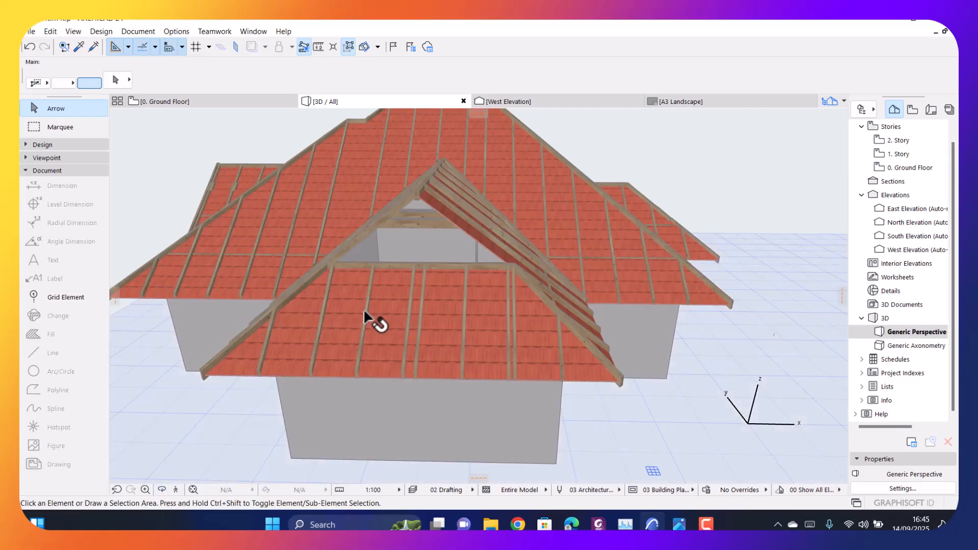
{"action": "left_click", "coordinate": [364, 311]}
{"action": "double_click", "coordinate": [364, 314]}
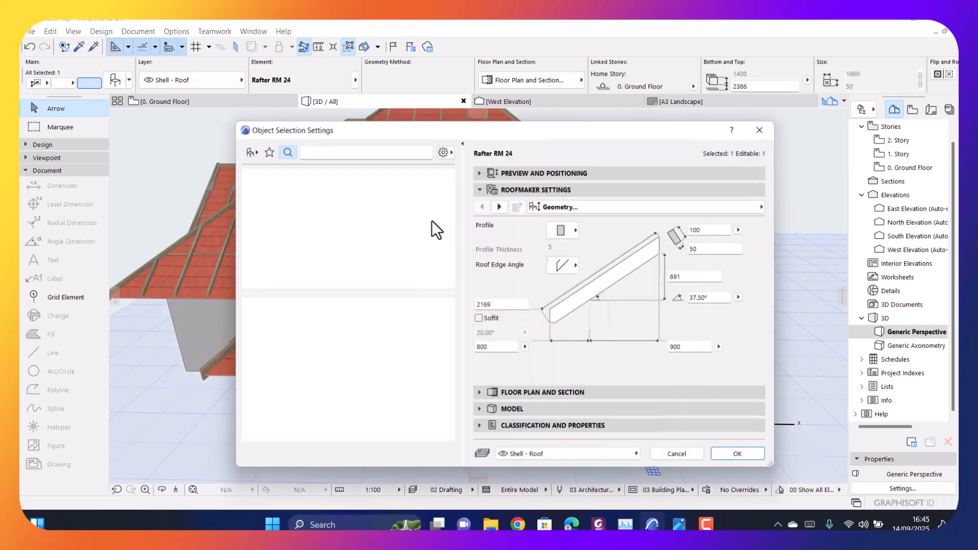
{"action": "left_click", "coordinate": [759, 133]}
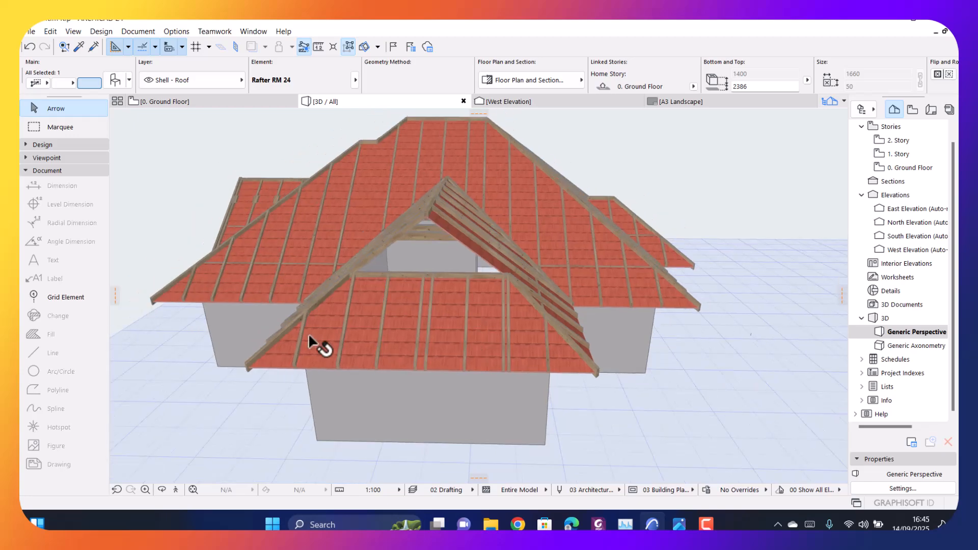
{"action": "middle_click_drag", "start_coordinate": [317, 343], "coordinate": [355, 321], "text": "shift"}
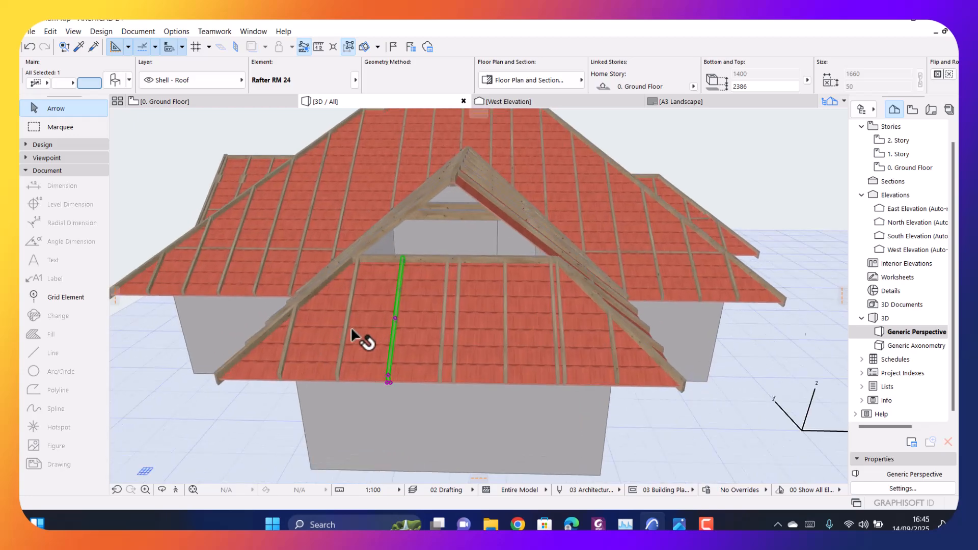
{"action": "key", "text": "Escape"}
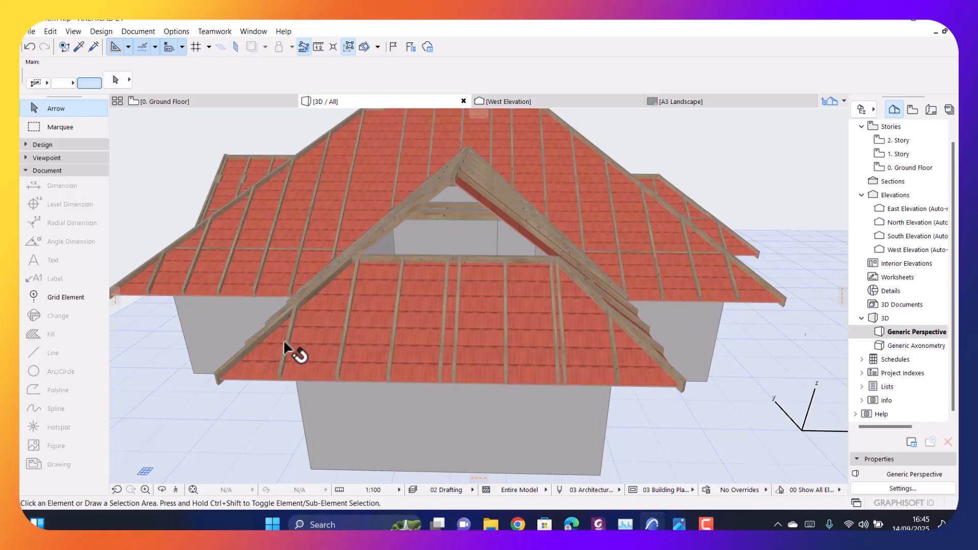
{"action": "left_click", "coordinate": [271, 358]}
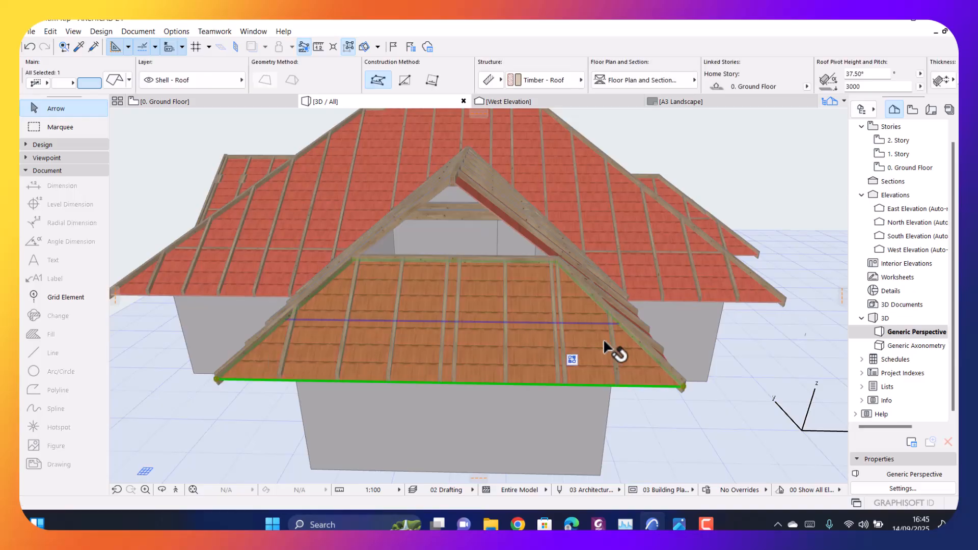
{"action": "key", "text": "Escape"}
{"action": "left_click", "coordinate": [632, 357]}
{"action": "key", "text": "Escape"}
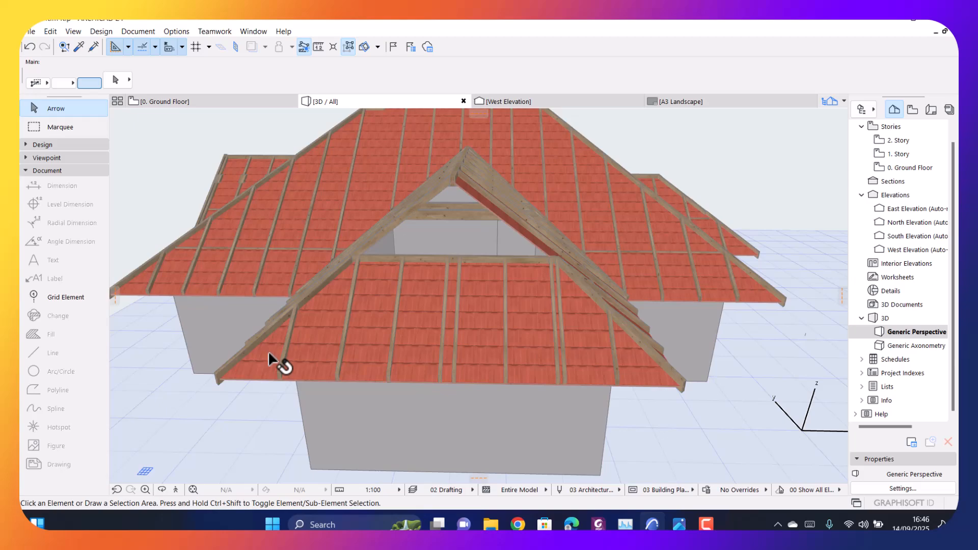
{"action": "mouse_move", "coordinate": [270, 360]}
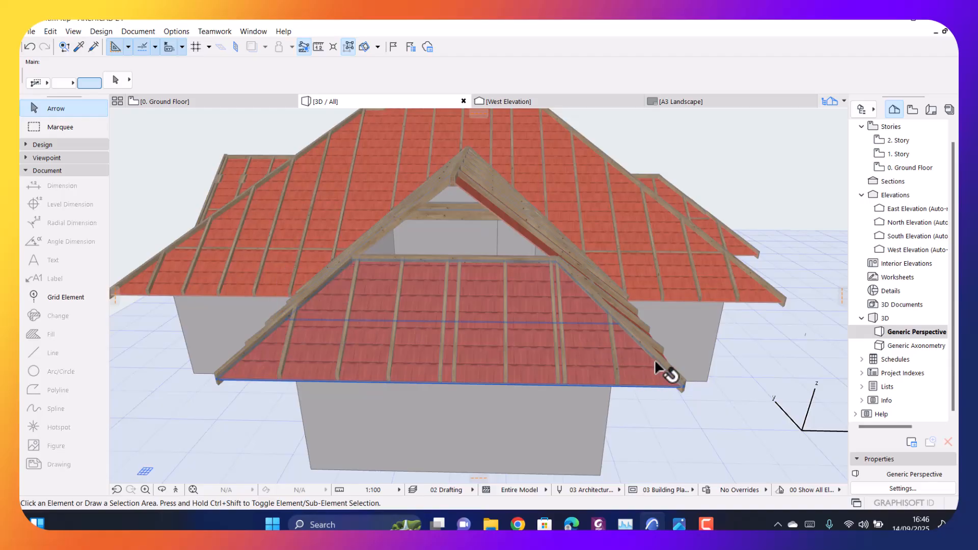
Review the RoofMaker geometry settings of the full-length rafter nearest the gable end on the front wing's left slope, then close them unchanged and deselect it
{"action": "middle_click_drag", "start_coordinate": [499, 381], "coordinate": [443, 331], "text": "shift"}
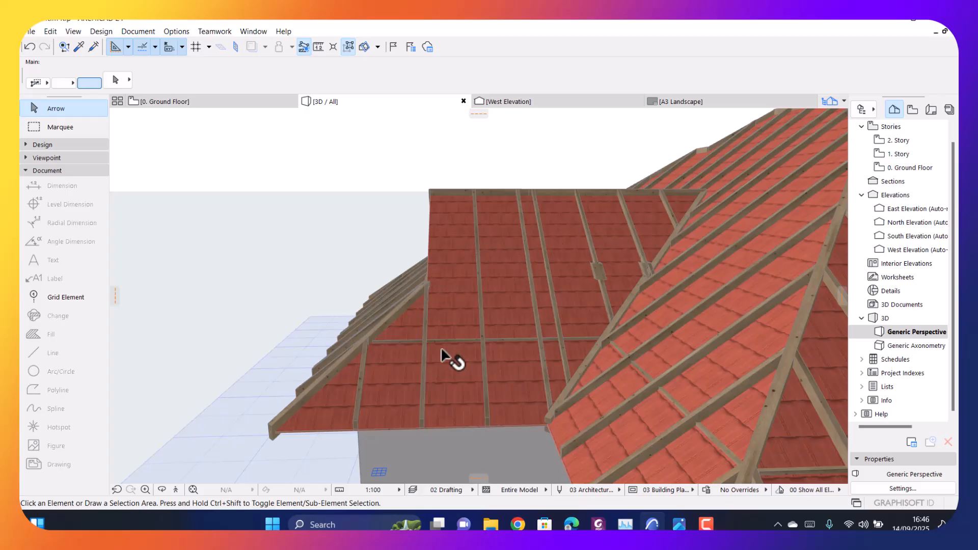
{"action": "mouse_move", "coordinate": [443, 354]}
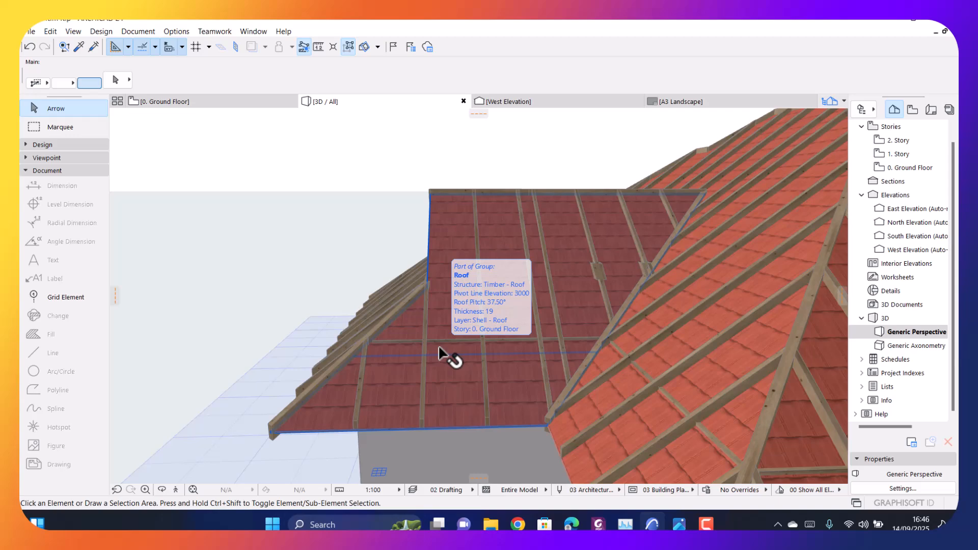
{"action": "left_click", "coordinate": [426, 319]}
{"action": "key", "text": "Escape"}
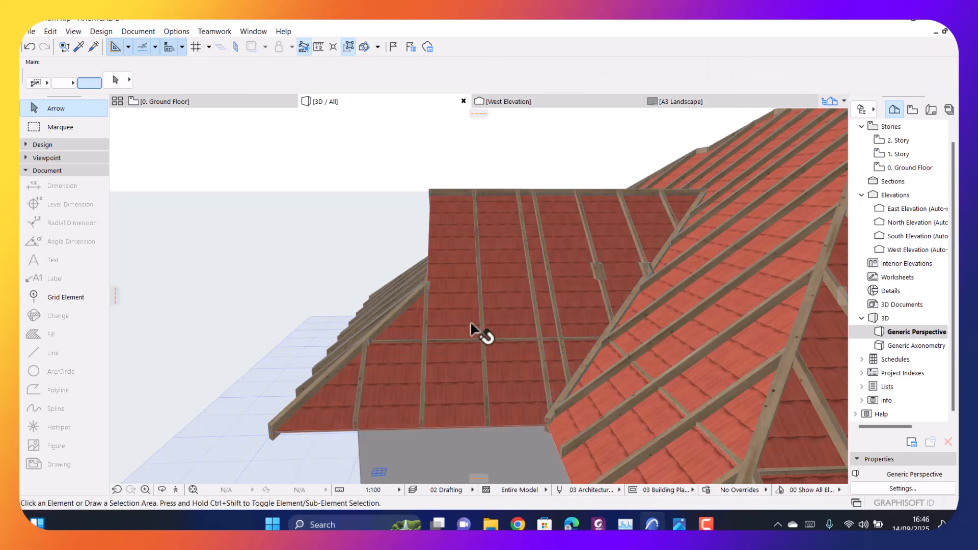
{"action": "left_click", "coordinate": [480, 295]}
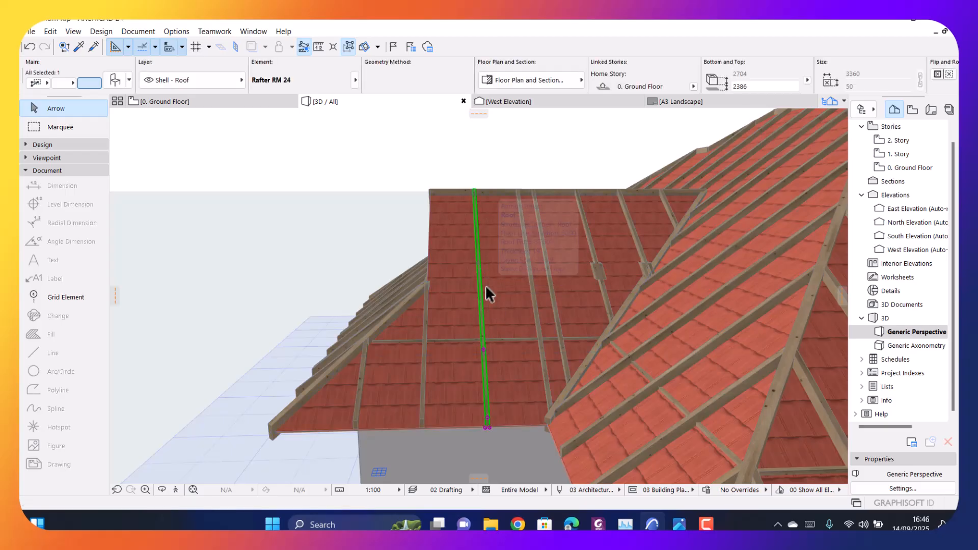
{"action": "key", "text": "ctrl+t"}
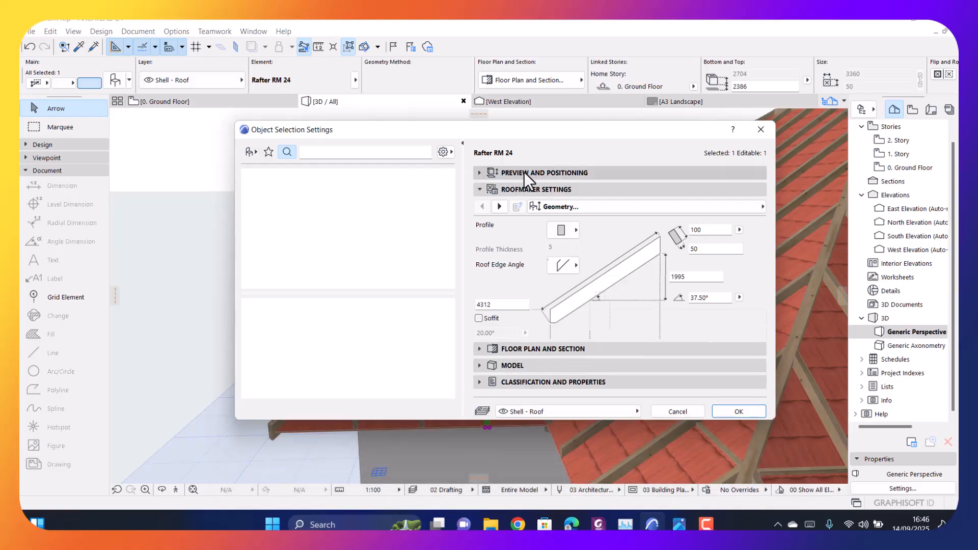
{"action": "left_click", "coordinate": [525, 172]}
{"action": "left_click", "coordinate": [549, 338]}
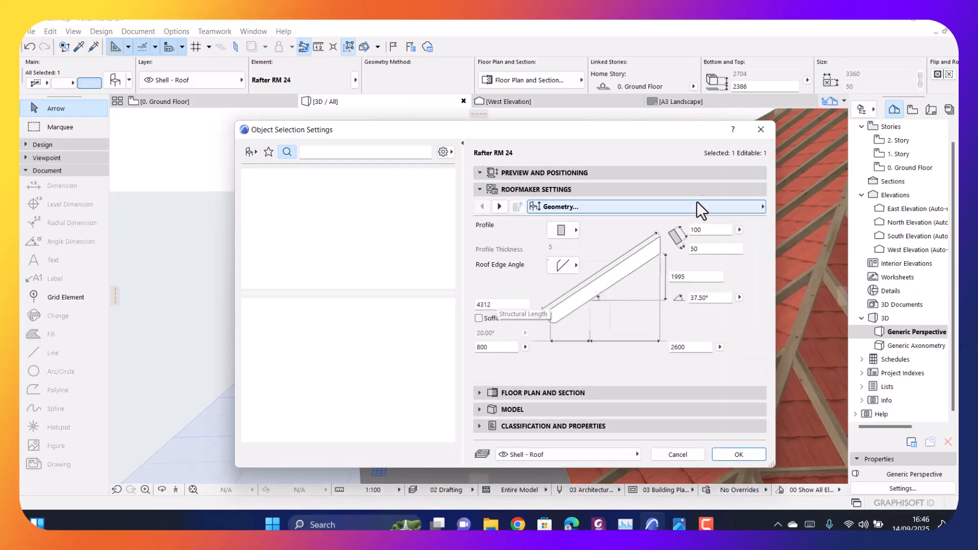
{"action": "left_click", "coordinate": [761, 130]}
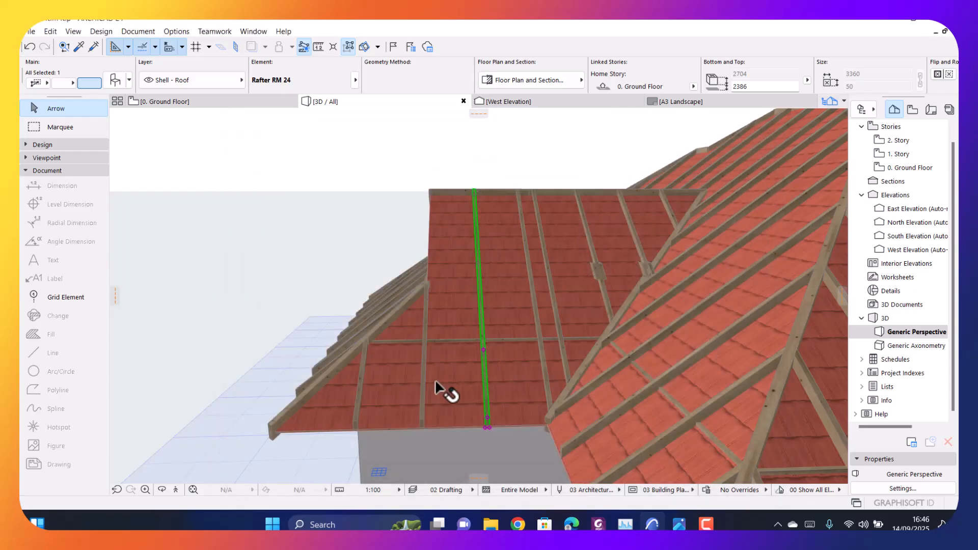
{"action": "key", "text": "Escape"}
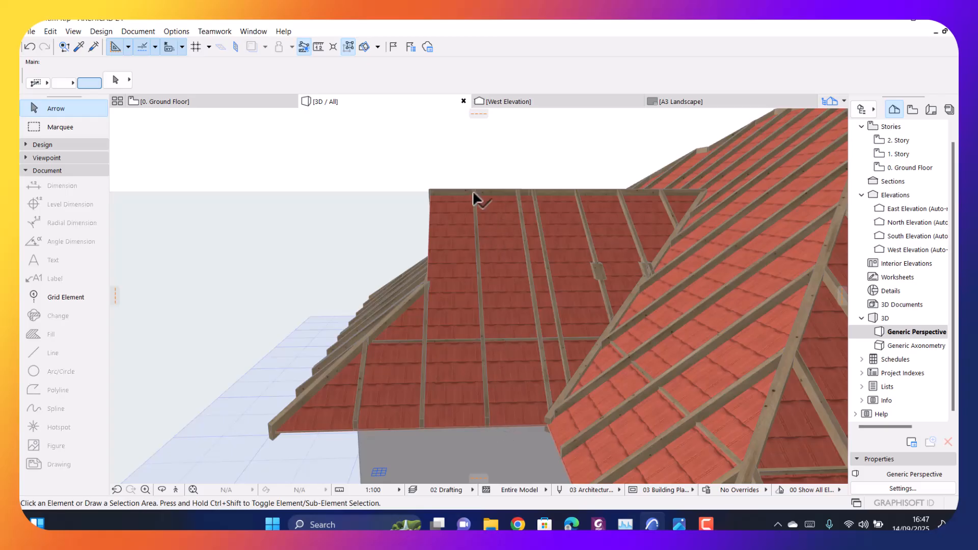
Check the RoofMaker geometry settings of the full-length rafter nearest the gable end on the front wing's right slope, then close them unchanged
{"action": "middle_click_drag", "start_coordinate": [470, 192], "coordinate": [540, 249], "text": "shift"}
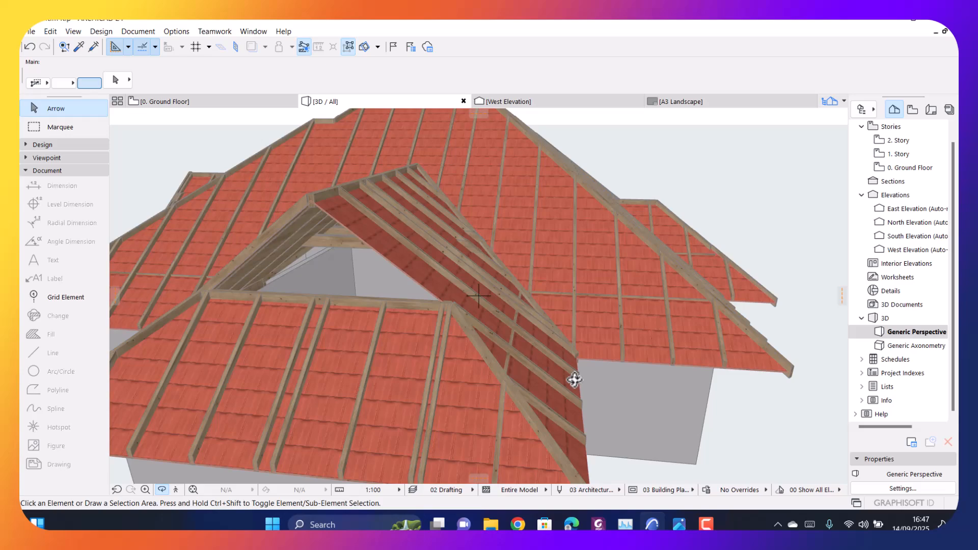
{"action": "key", "text": "Escape"}
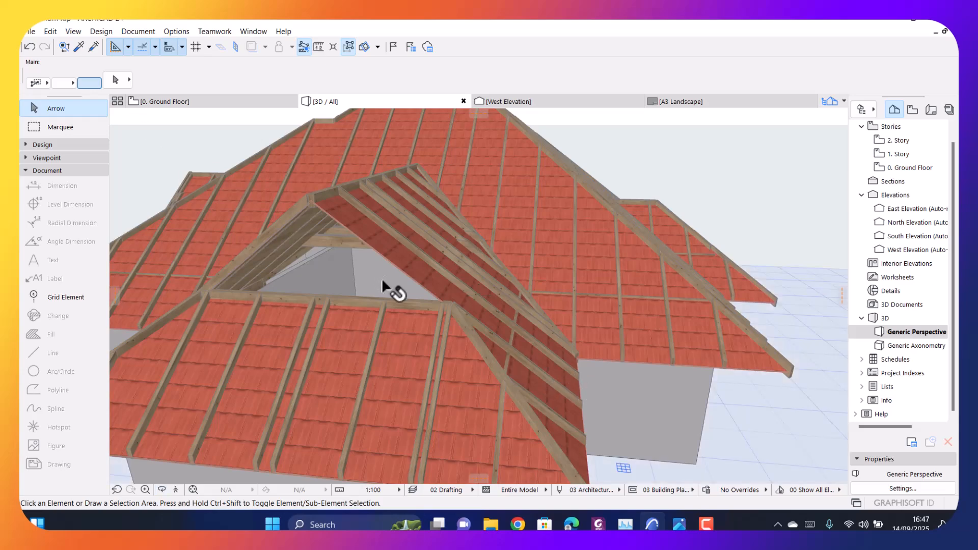
{"action": "mouse_move", "coordinate": [430, 251]}
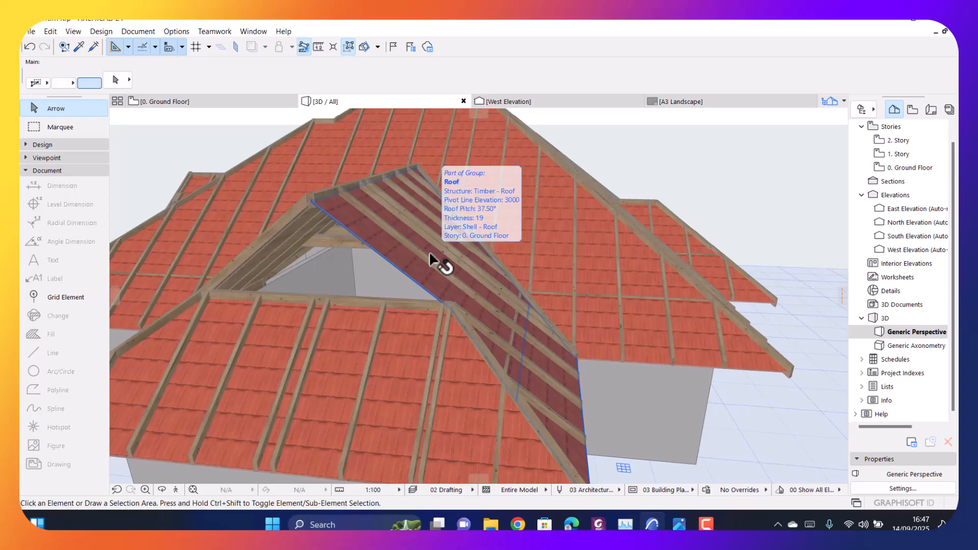
{"action": "left_click", "coordinate": [434, 261]}
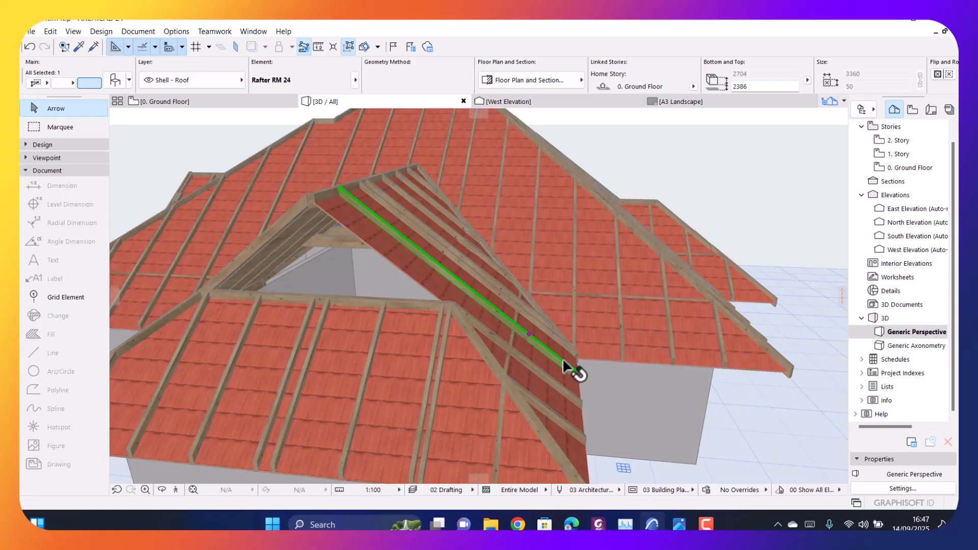
{"action": "mouse_move", "coordinate": [447, 275]}
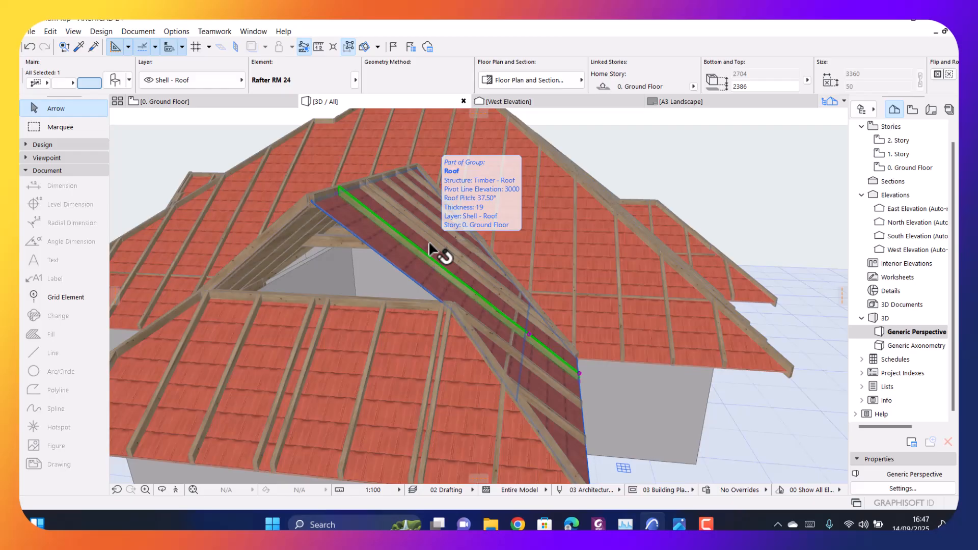
{"action": "scroll", "coordinate": [430, 275], "scroll_direction": "down", "scroll_amount": 1}
{"action": "key", "text": "Escape"}
{"action": "left_click", "coordinate": [461, 286]}
{"action": "double_click", "coordinate": [460, 286]}
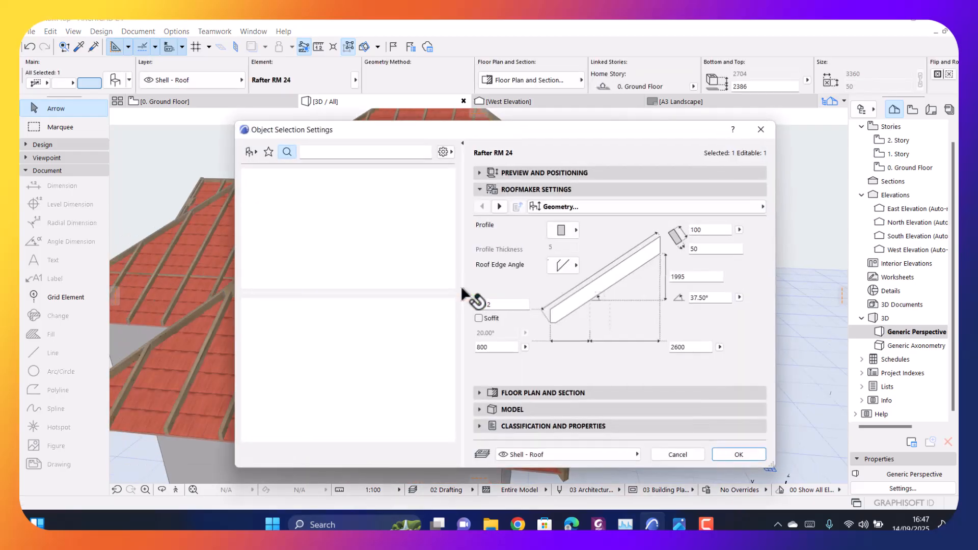
{"action": "left_click", "coordinate": [762, 129]}
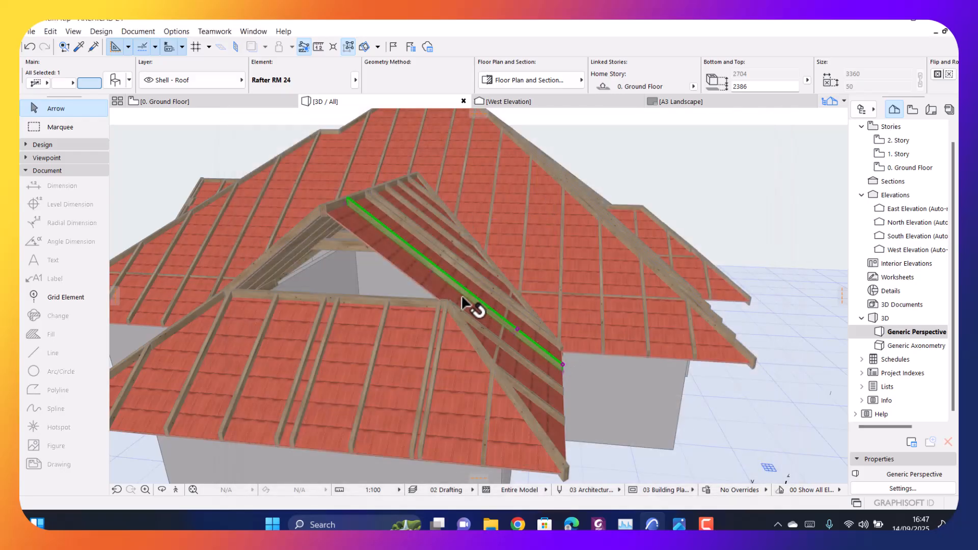
Return to the front wing's left slope and check the RoofMaker geometry settings of the shorter rafter ending at the hip's upper end, then close them unchanged
{"action": "middle_click_drag", "start_coordinate": [469, 288], "coordinate": [180, 292], "text": "shift"}
{"action": "middle_click_drag", "start_coordinate": [489, 321], "coordinate": [461, 288], "text": "shift"}
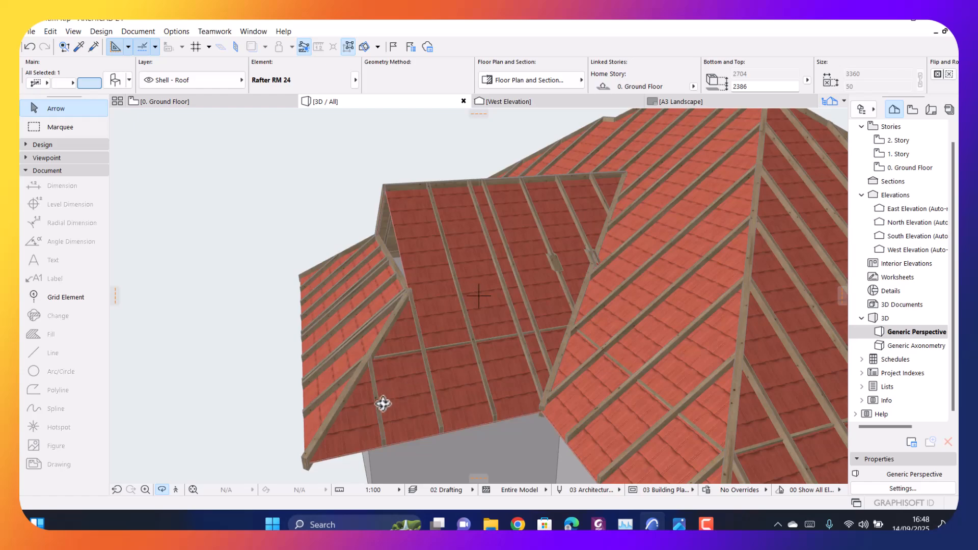
{"action": "left_click_drag", "start_coordinate": [435, 362], "coordinate": [336, 309]}
{"action": "key", "text": "Escape"}
{"action": "key", "text": "Escape"}
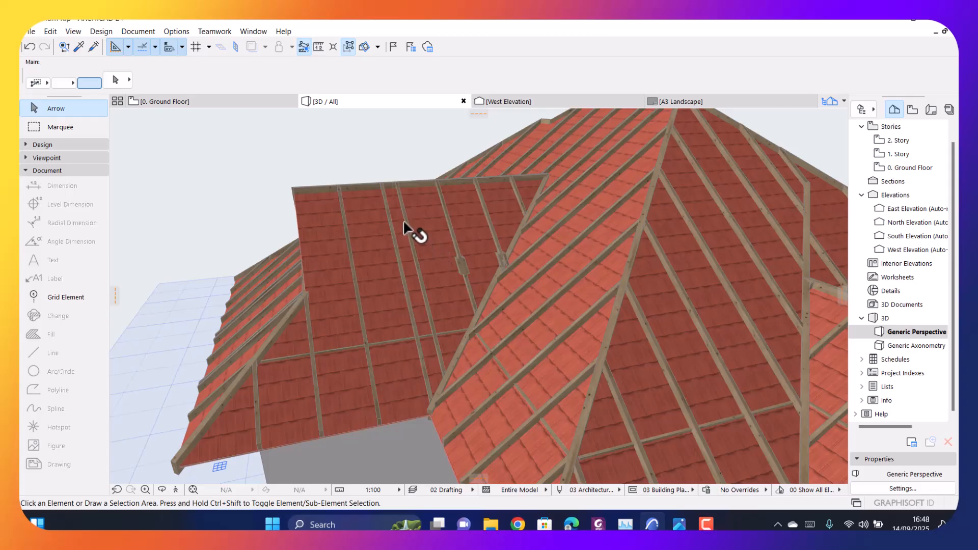
{"action": "mouse_move", "coordinate": [427, 252]}
{"action": "left_click", "coordinate": [311, 341]}
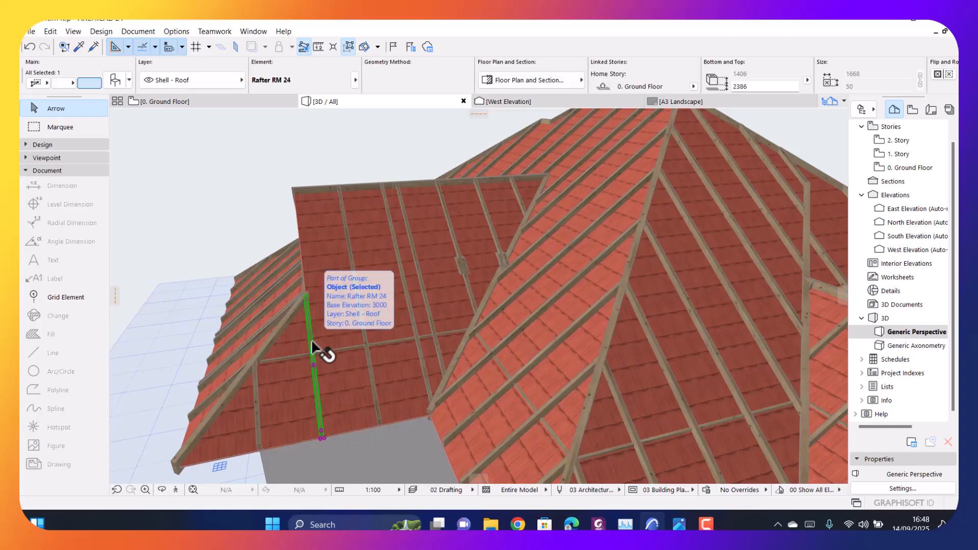
{"action": "double_click", "coordinate": [312, 344]}
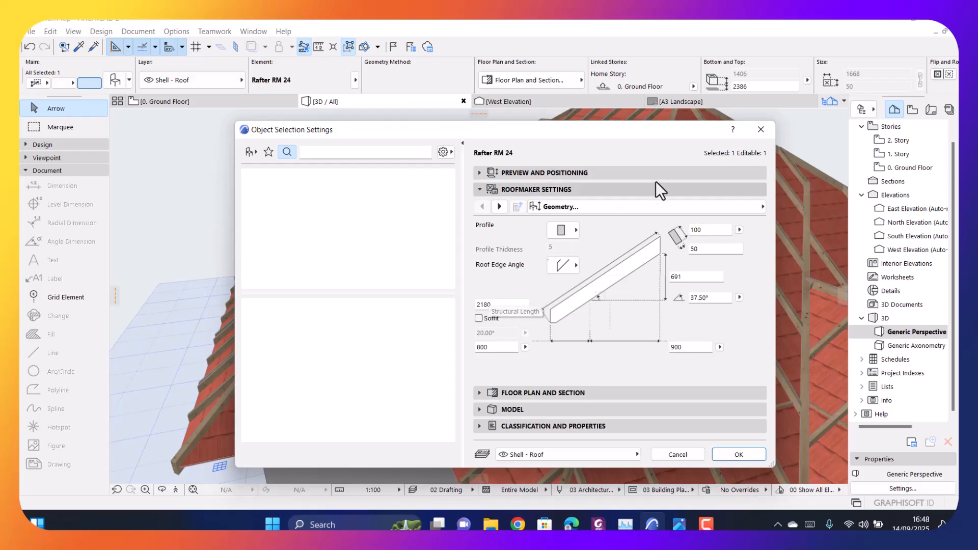
{"action": "left_click", "coordinate": [761, 129]}
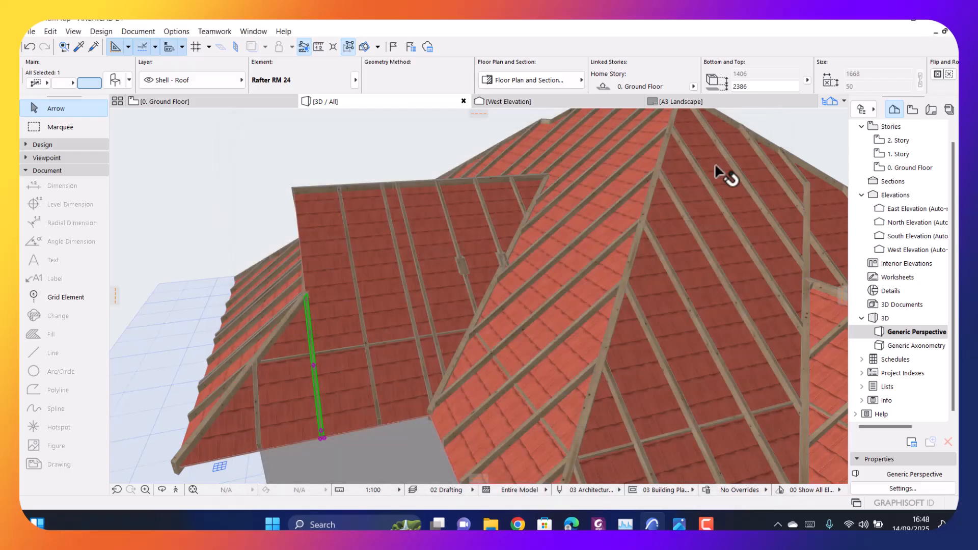
Check the RoofMaker geometry settings of the shortest rafter nearest the hip's lower corner on the front wing's left slope, then close them unchanged and deselect it
{"action": "left_click", "coordinate": [241, 455]}
{"action": "left_click", "coordinate": [239, 415]}
{"action": "key", "text": "Escape"}
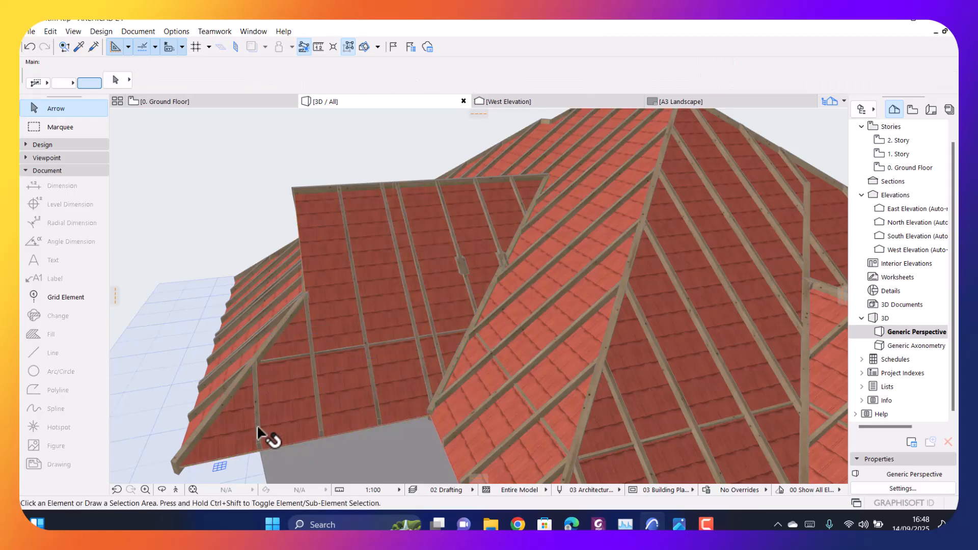
{"action": "left_click", "coordinate": [257, 427]}
{"action": "key", "text": "ctrl+t"}
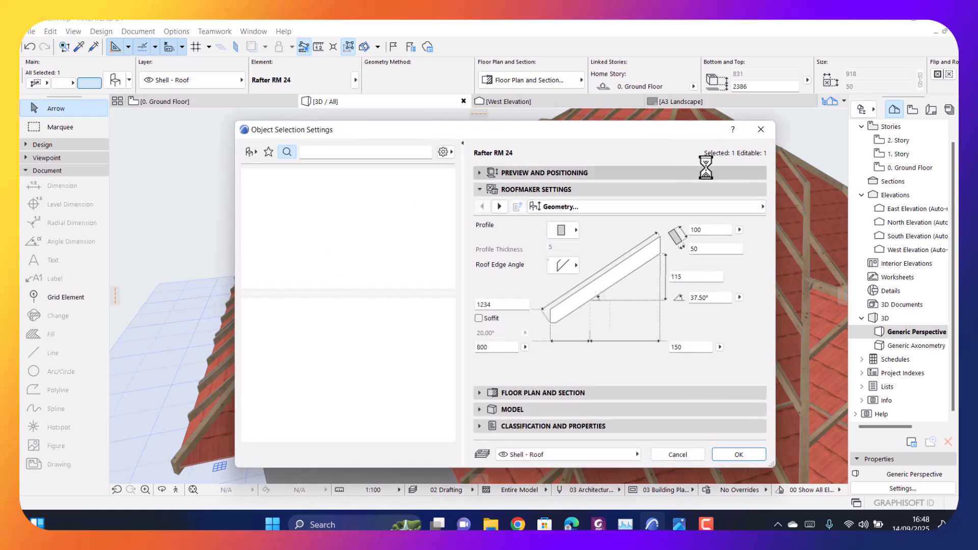
{"action": "left_click", "coordinate": [769, 134]}
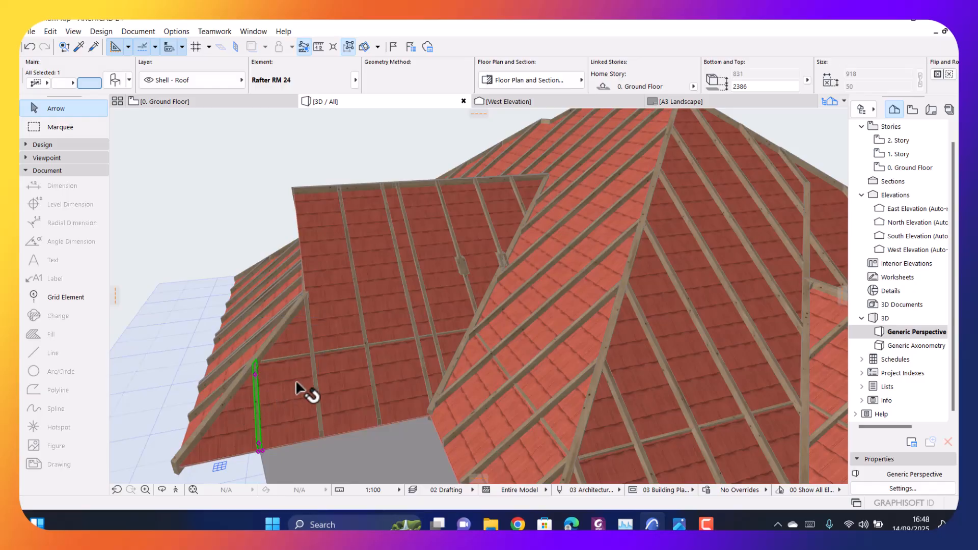
{"action": "key", "text": "Escape"}
Recheck the RoofMaker geometry settings of the neighbouring rafter that ends at the hip's upper end, then close them unchanged and deselect it
{"action": "left_click", "coordinate": [308, 342]}
{"action": "key", "text": "ctrl+t"}
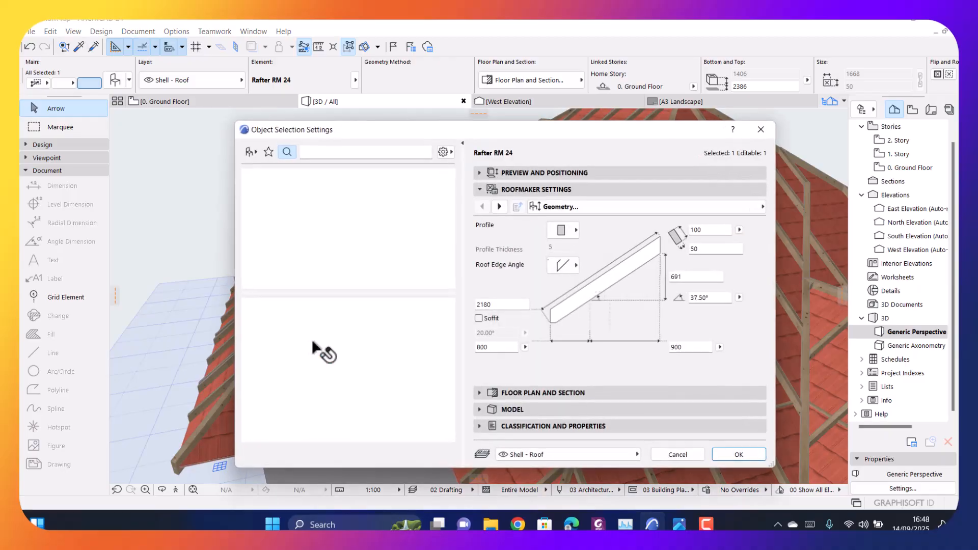
{"action": "left_click", "coordinate": [761, 129]}
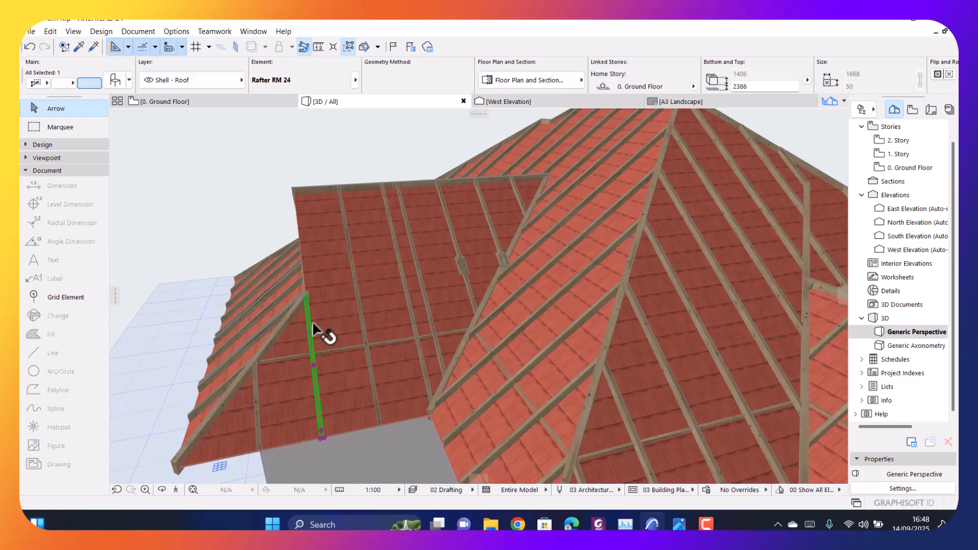
{"action": "mouse_move", "coordinate": [306, 310]}
{"action": "key", "text": "Escape"}
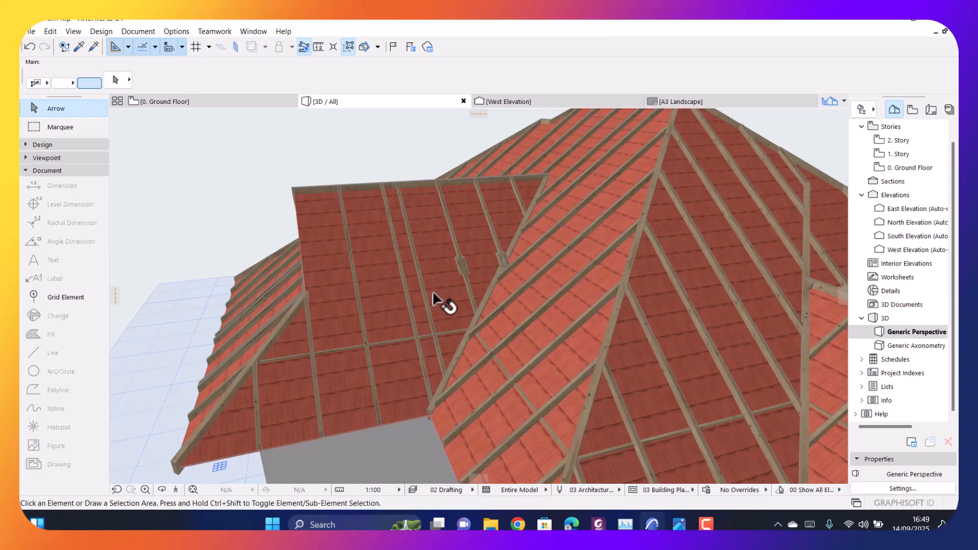
Check the RoofMaker geometry settings of the third jack rafter from the valley's upper end and of the next longer one, closing both unchanged
{"action": "mouse_move", "coordinate": [436, 304]}
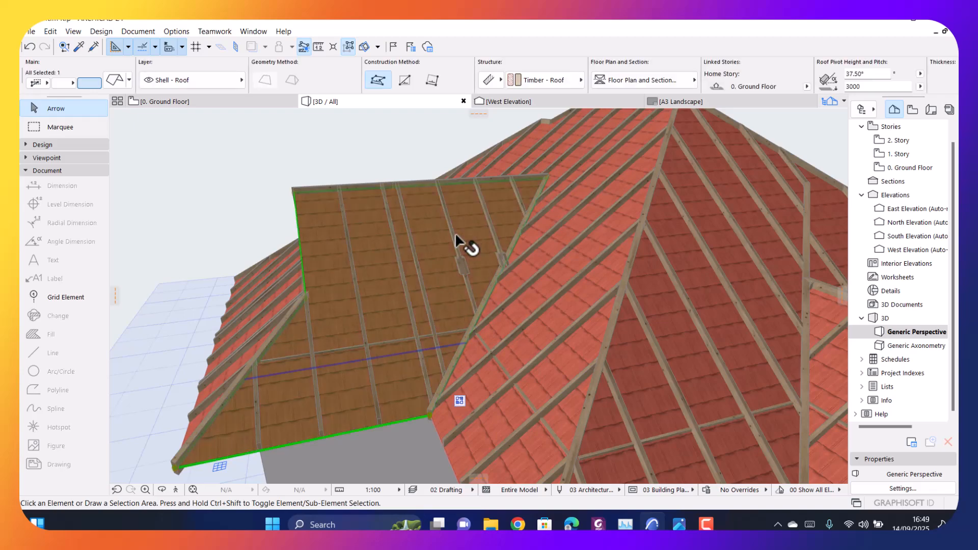
{"action": "left_click", "coordinate": [454, 235]}
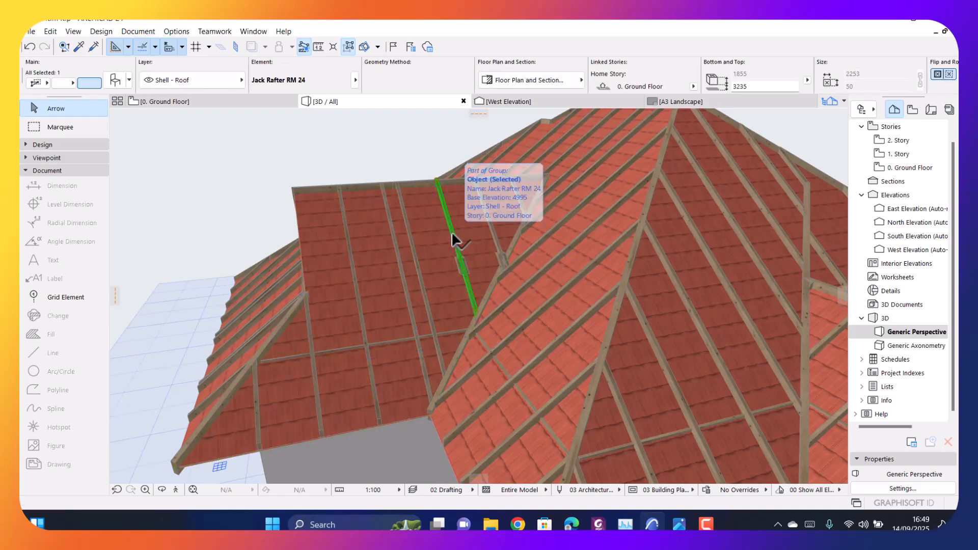
{"action": "double_click", "coordinate": [452, 234]}
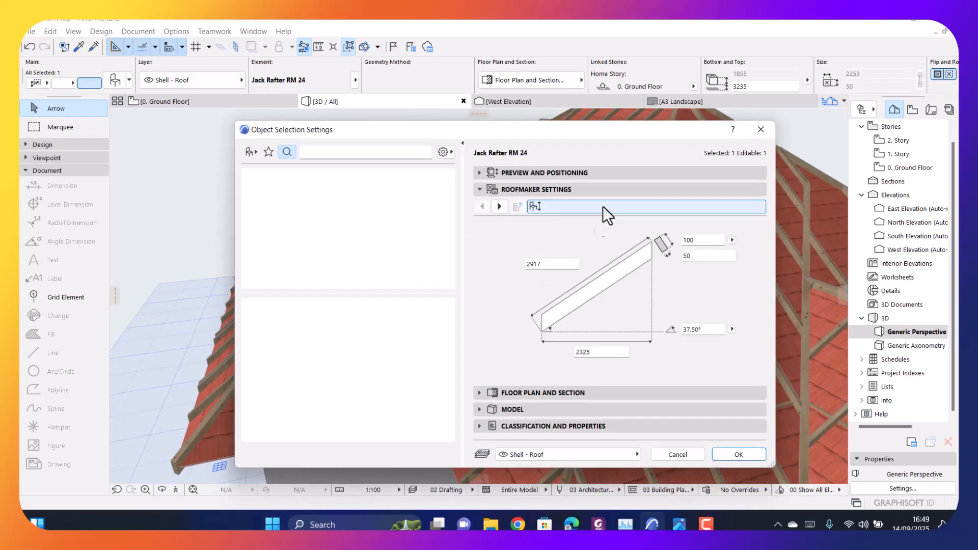
{"action": "left_click", "coordinate": [757, 129]}
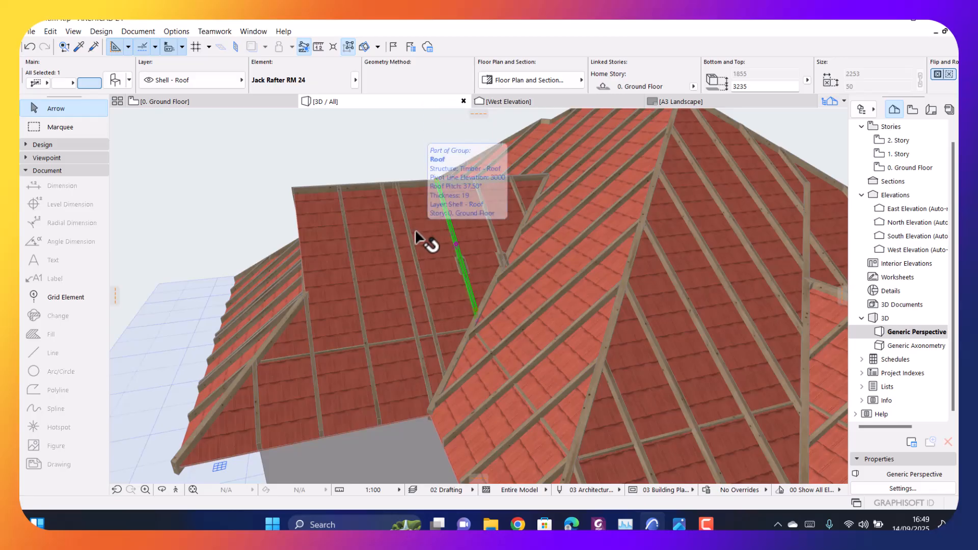
{"action": "left_click", "coordinate": [413, 251]}
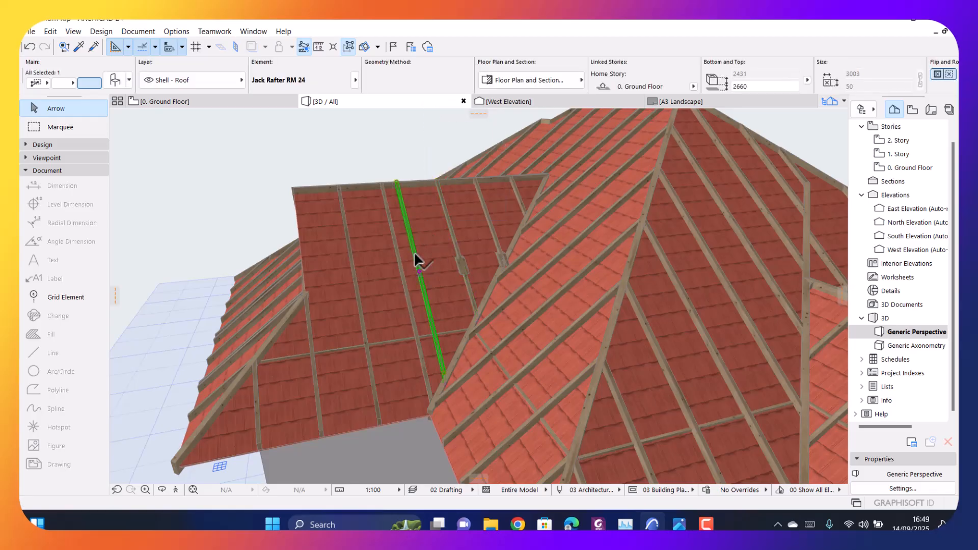
{"action": "key", "text": "ctrl+t"}
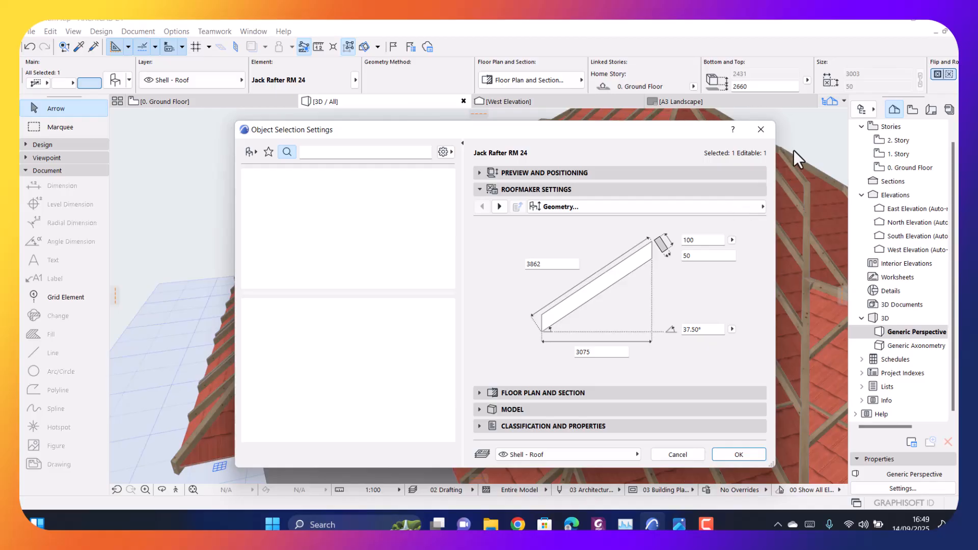
{"action": "left_click", "coordinate": [763, 132]}
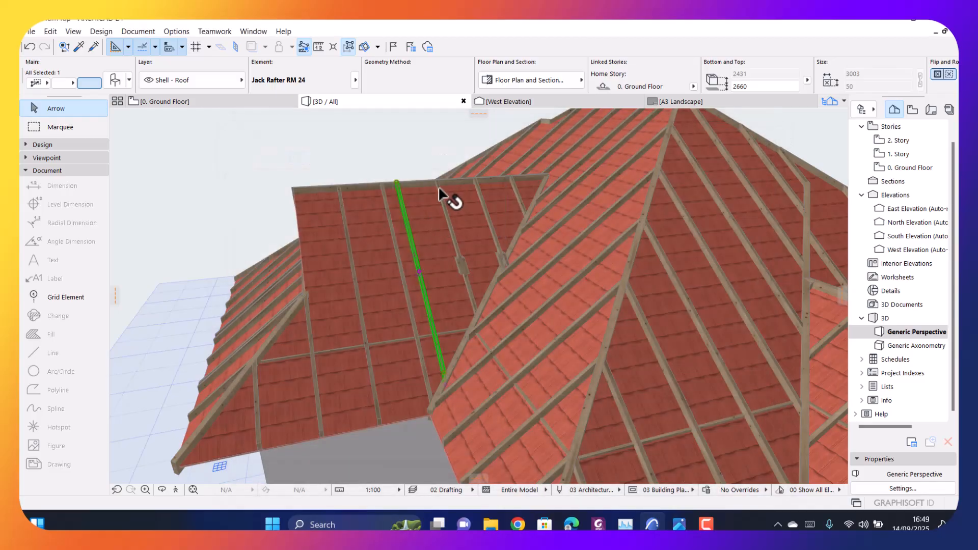
Review the positioning and RoofMaker geometry settings of the third jack rafter from the valley's upper end again, then close them unchanged
{"action": "left_click", "coordinate": [445, 206]}
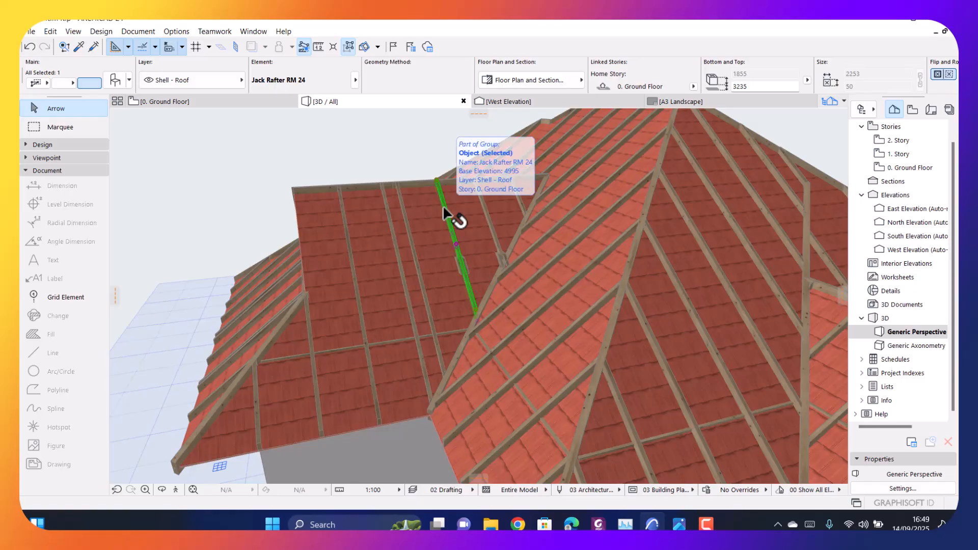
{"action": "double_click", "coordinate": [445, 211]}
{"action": "left_click", "coordinate": [558, 172]}
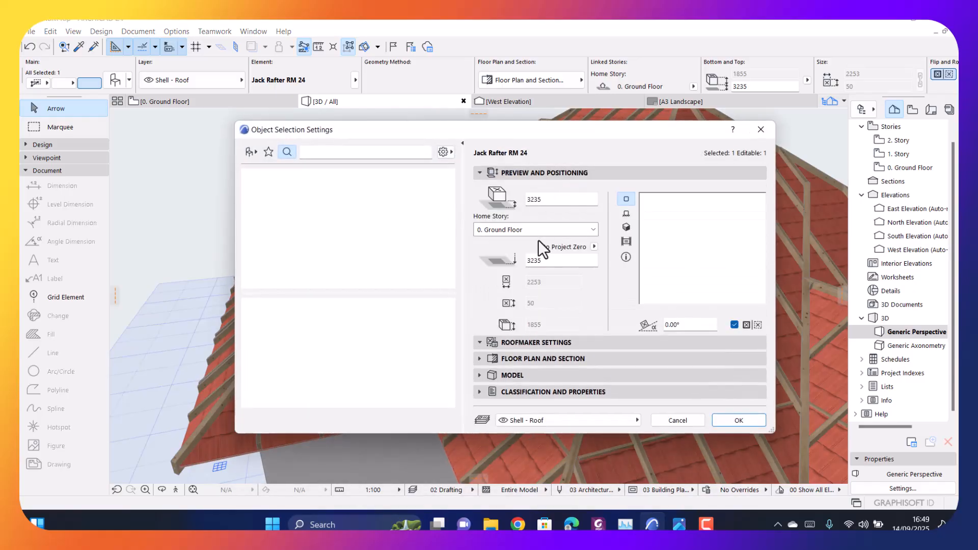
{"action": "left_click", "coordinate": [522, 344]}
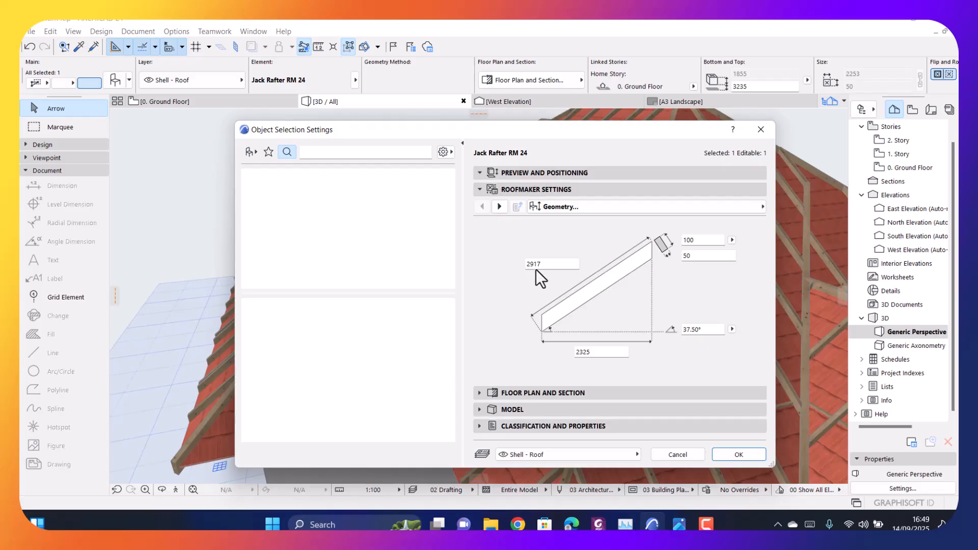
{"action": "left_click", "coordinate": [761, 131]}
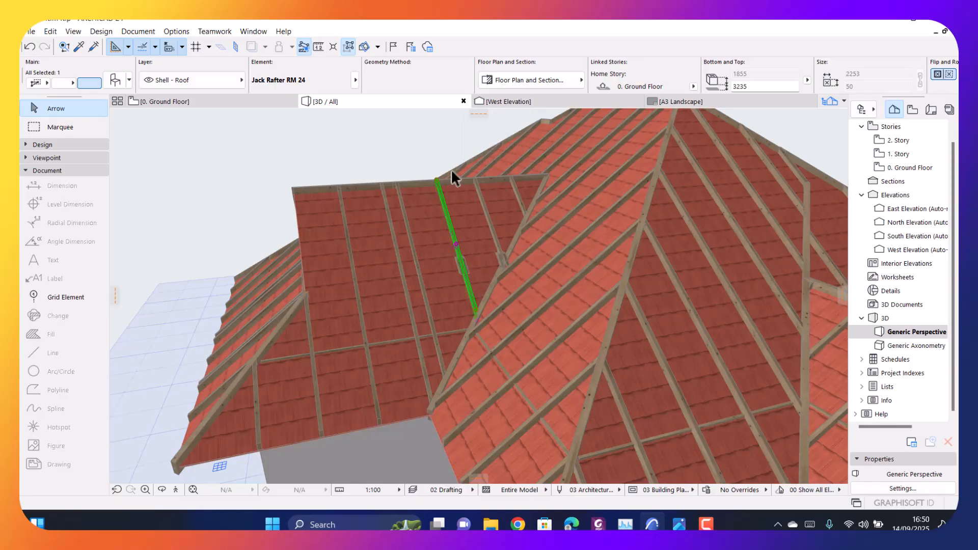
Check the RoofMaker geometry settings of the two shortest jack rafters at the valley's upper end, closing each unchanged
{"action": "left_click", "coordinate": [485, 209]}
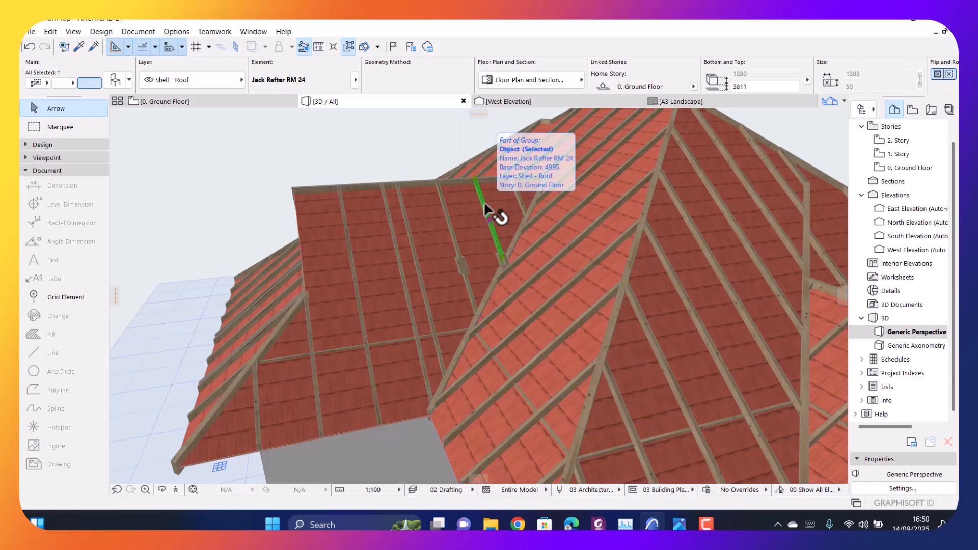
{"action": "double_click", "coordinate": [486, 209]}
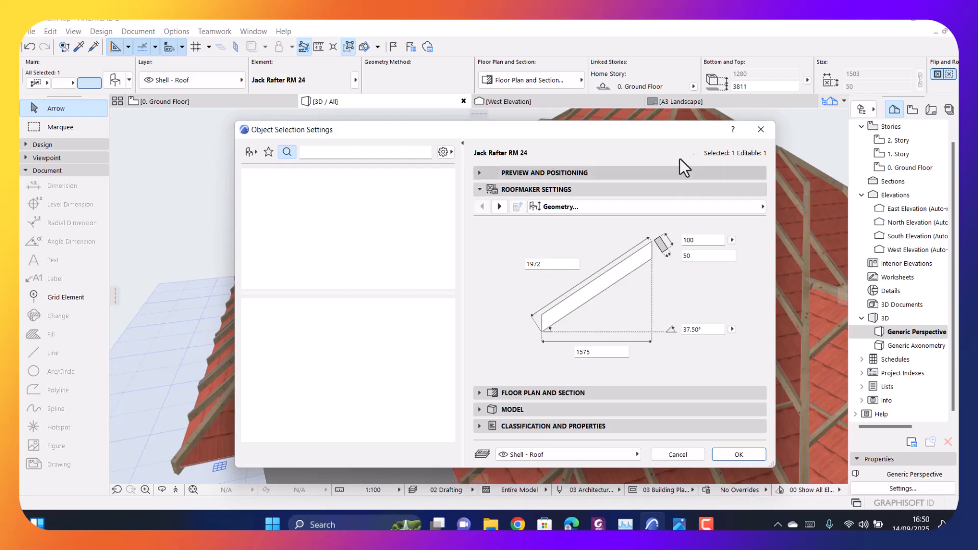
{"action": "left_click", "coordinate": [760, 130]}
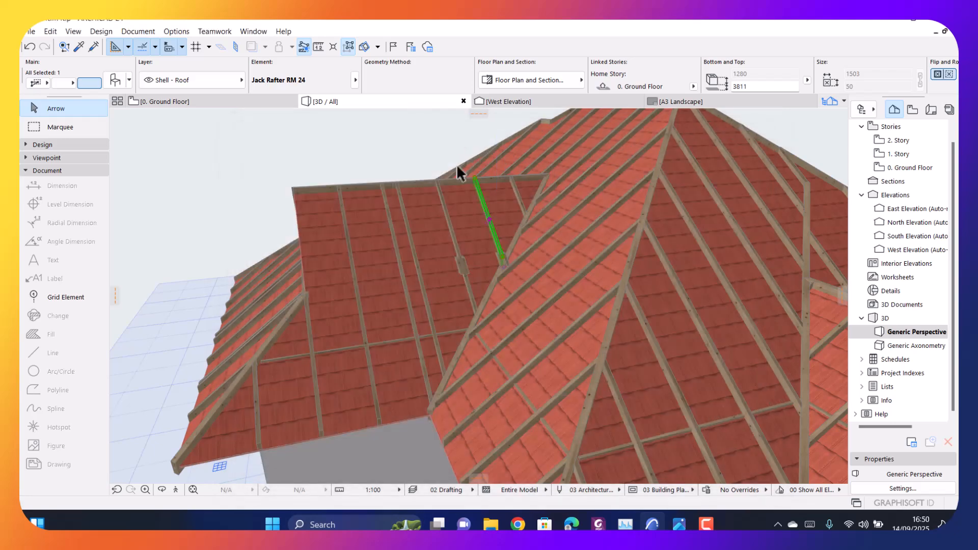
{"action": "left_click", "coordinate": [521, 195]}
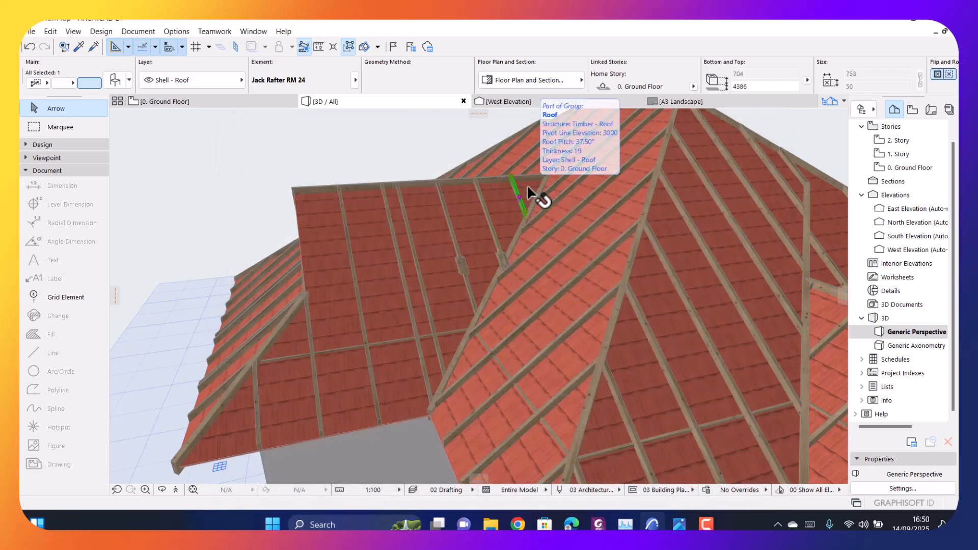
{"action": "double_click", "coordinate": [528, 188]}
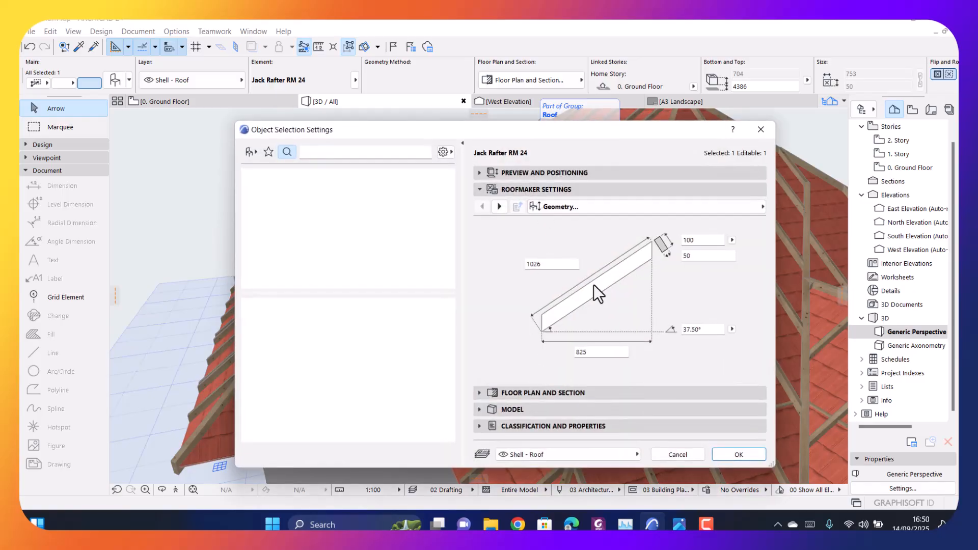
{"action": "left_click", "coordinate": [759, 131]}
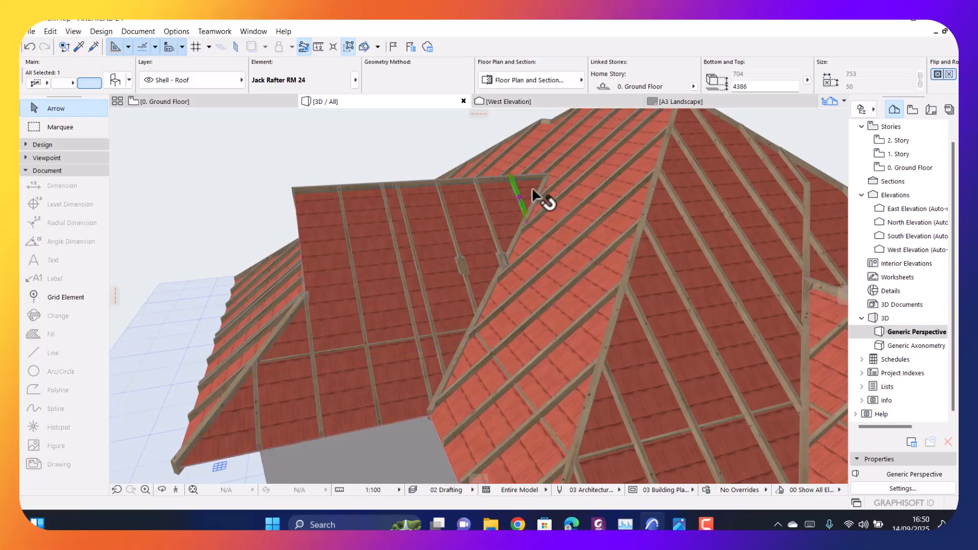
On the main roof slope beside the front wing, check the RoofMaker geometry settings of the shortest rafter at the hip's lower corner, then close them unchanged
{"action": "middle_click_drag", "start_coordinate": [252, 222], "coordinate": [408, 383], "text": "shift"}
{"action": "middle_click_drag", "start_coordinate": [375, 271], "coordinate": [580, 253], "text": "shift"}
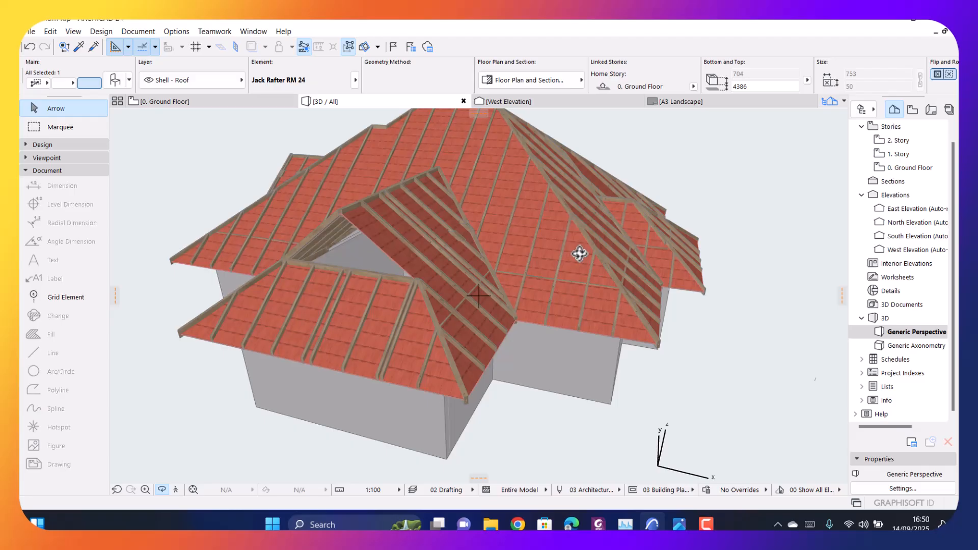
{"action": "scroll", "coordinate": [627, 291], "scroll_direction": "up", "scroll_amount": 3}
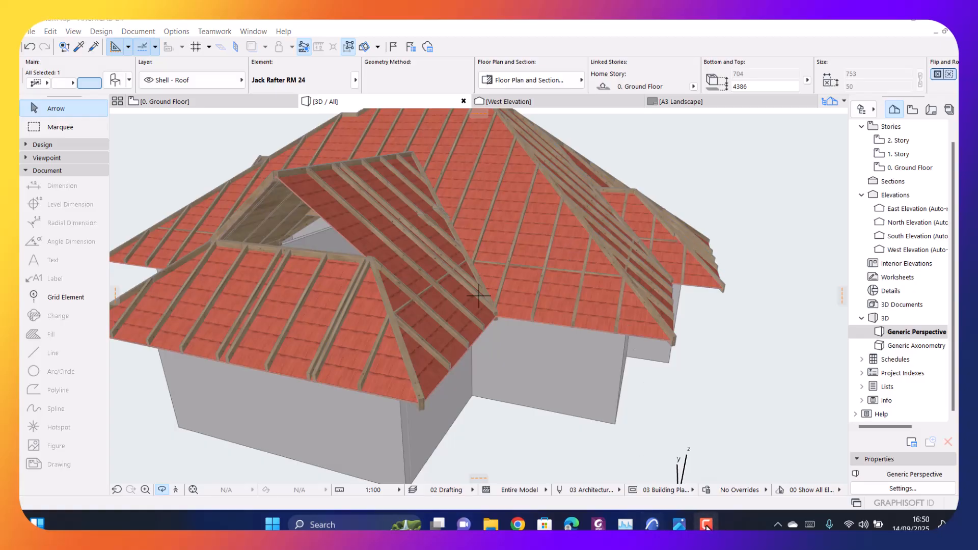
{"action": "left_click_drag", "start_coordinate": [610, 307], "coordinate": [575, 352]}
{"action": "scroll", "coordinate": [504, 387], "scroll_direction": "down", "scroll_amount": 3}
{"action": "scroll", "coordinate": [570, 364], "scroll_direction": "up", "scroll_amount": 1}
{"action": "scroll", "coordinate": [553, 350], "scroll_direction": "up", "scroll_amount": 1}
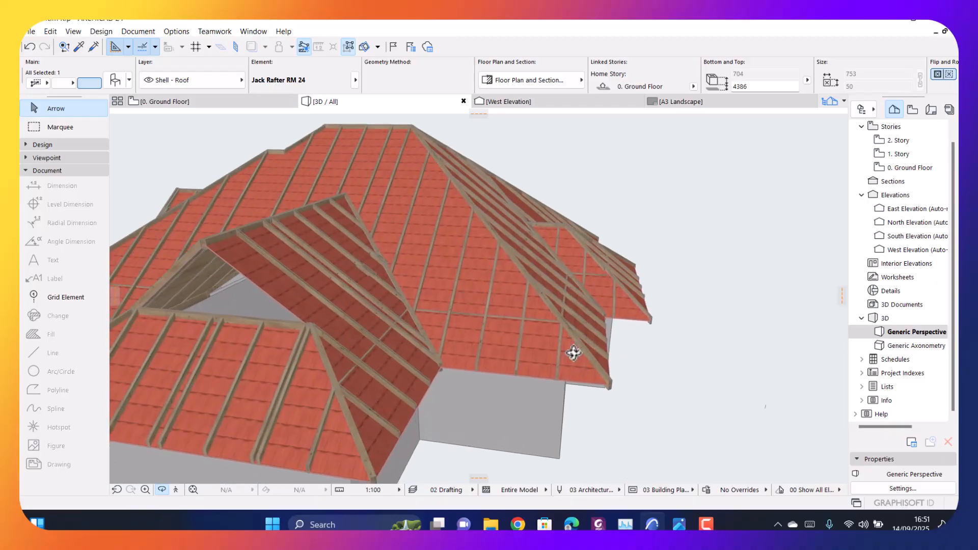
{"action": "key", "text": "Escape"}
{"action": "left_click", "coordinate": [558, 357]}
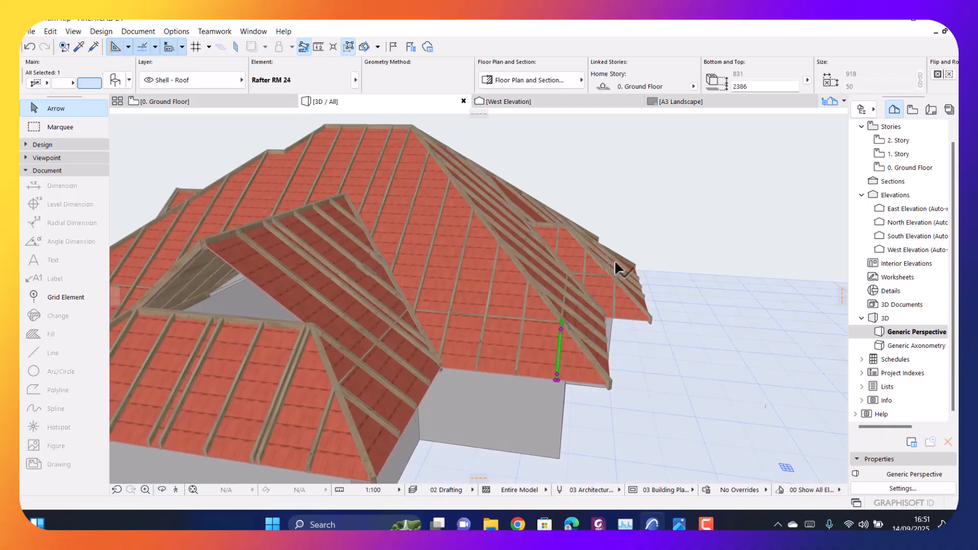
{"action": "scroll", "coordinate": [618, 335], "scroll_direction": "up", "scroll_amount": 3}
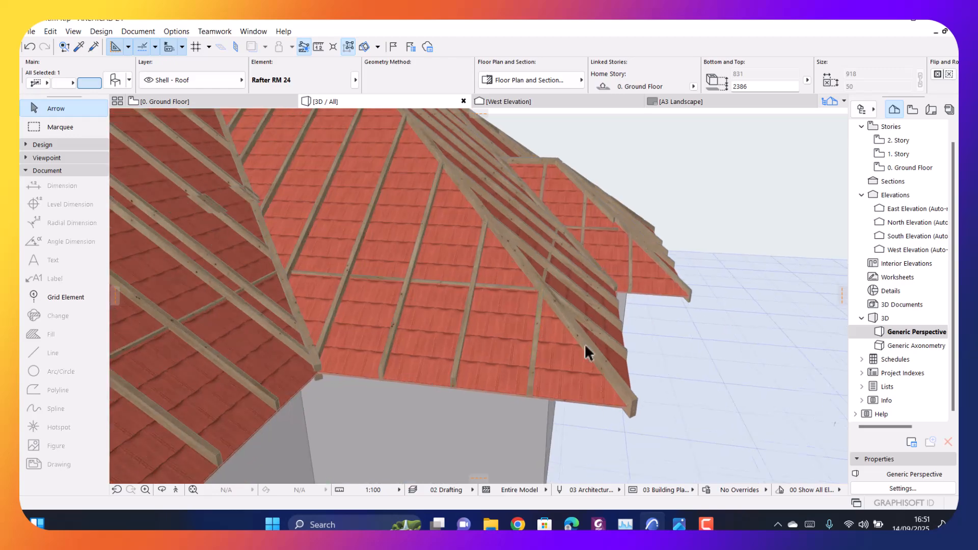
{"action": "double_click", "coordinate": [525, 356]}
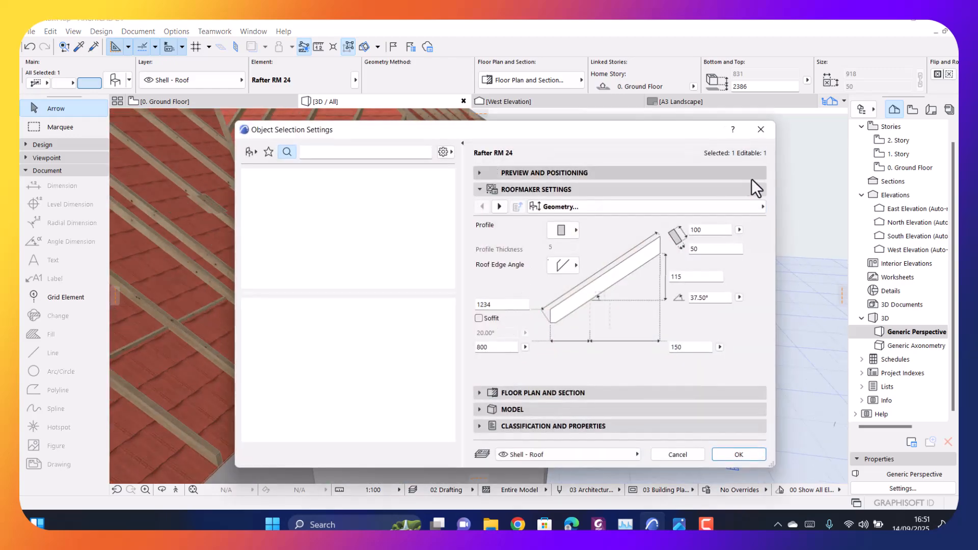
{"action": "left_click", "coordinate": [771, 131]}
Check the RoofMaker geometry settings of the second and third rafters from that hip corner on the main slope, closing each unchanged
{"action": "middle_click_drag", "start_coordinate": [539, 348], "coordinate": [513, 322], "text": "shift"}
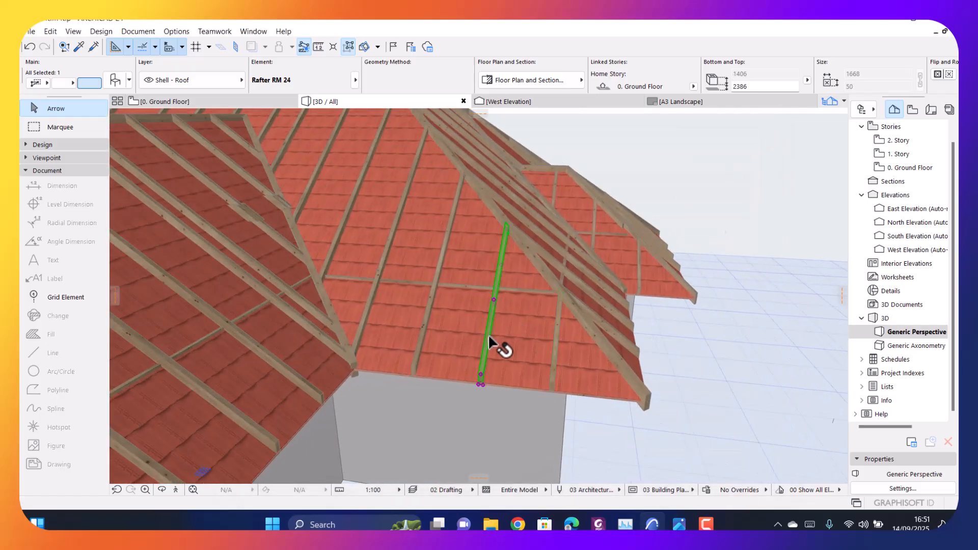
{"action": "middle_click_drag", "start_coordinate": [572, 264], "coordinate": [561, 286], "text": "shift"}
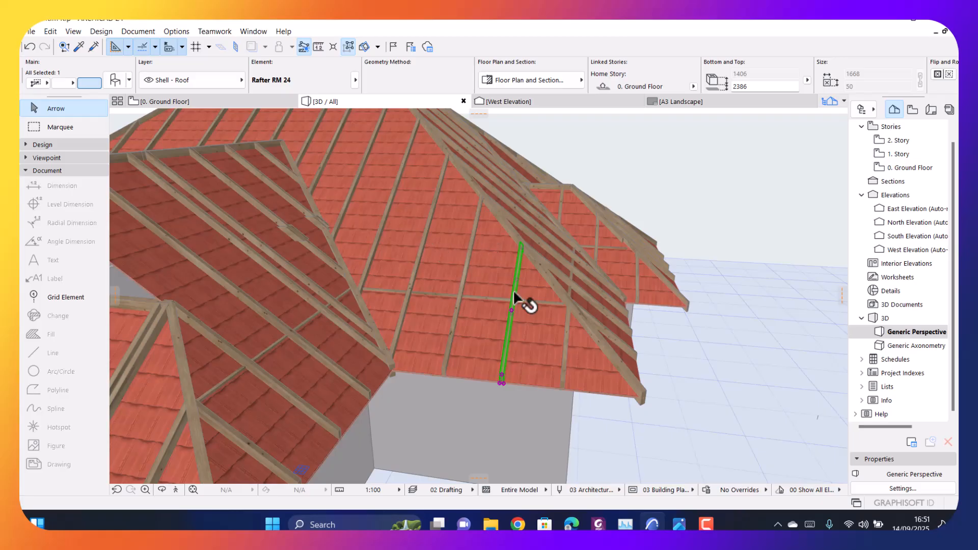
{"action": "key", "text": "ctrl+t"}
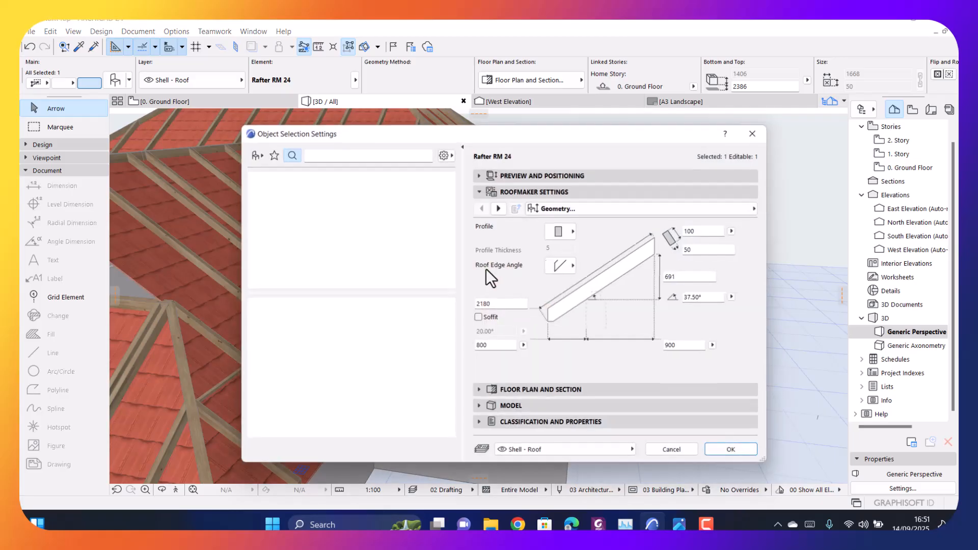
{"action": "left_click", "coordinate": [761, 129]}
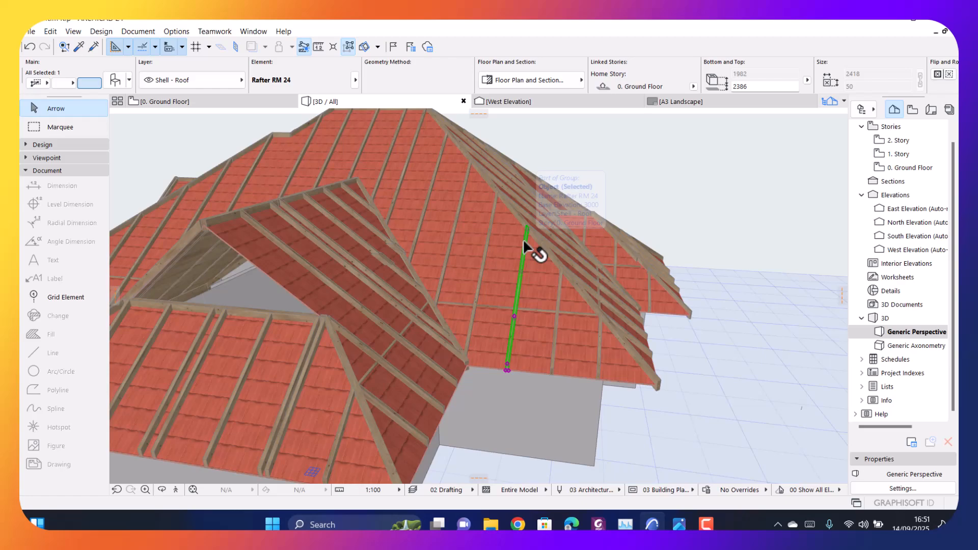
{"action": "double_click", "coordinate": [527, 245]}
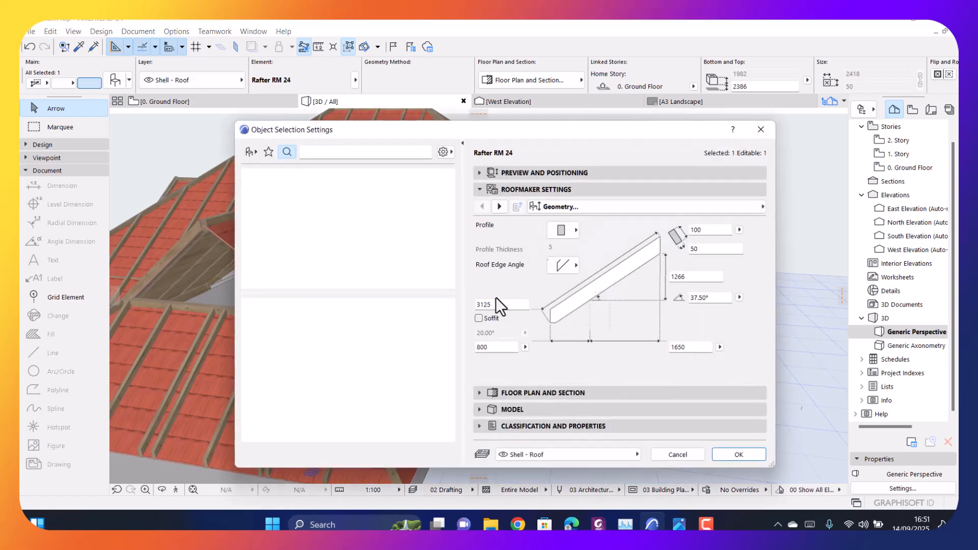
{"action": "left_click", "coordinate": [761, 131]}
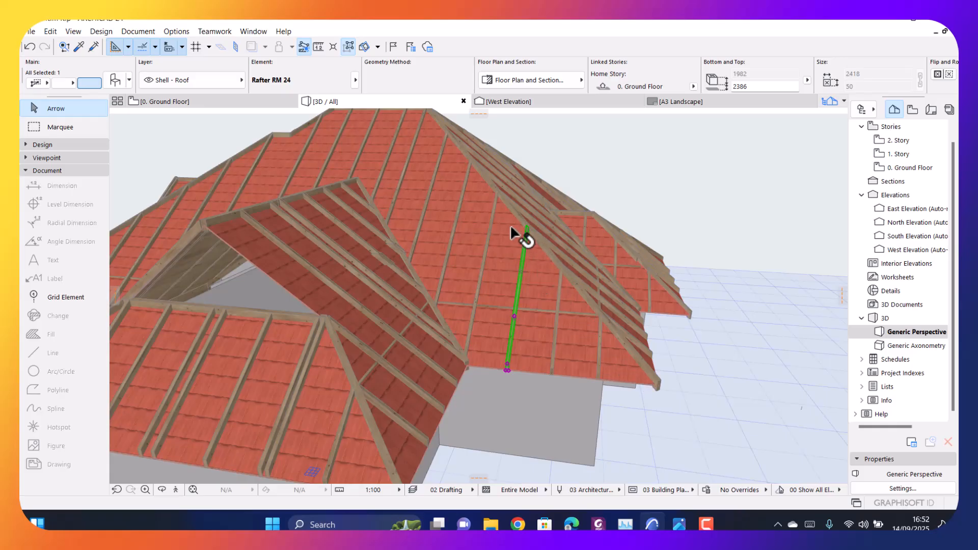
Select the main roof plane behind the front wing and examine its rafter and jack rafter layout from several viewpoints
{"action": "left_click", "coordinate": [482, 252]}
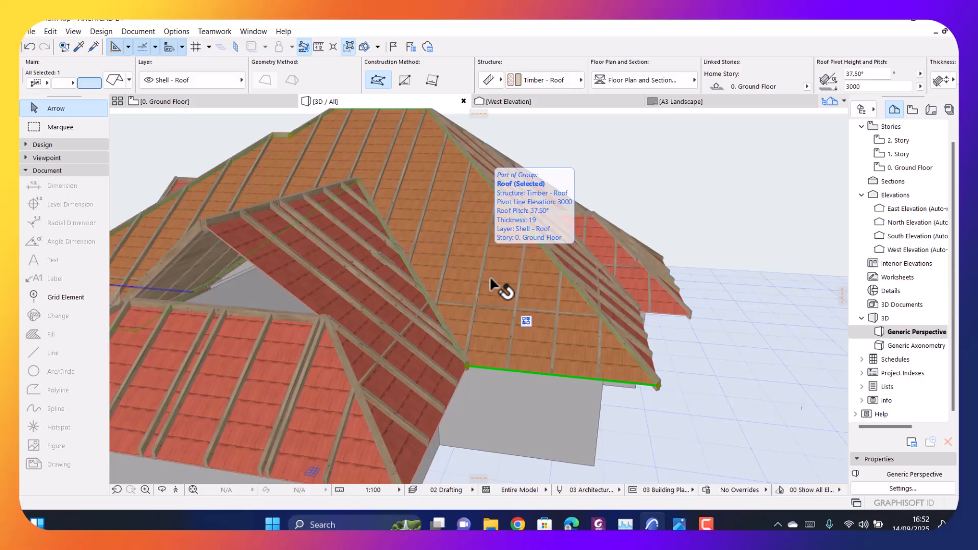
{"action": "scroll", "coordinate": [485, 266], "scroll_direction": "down", "scroll_amount": 4}
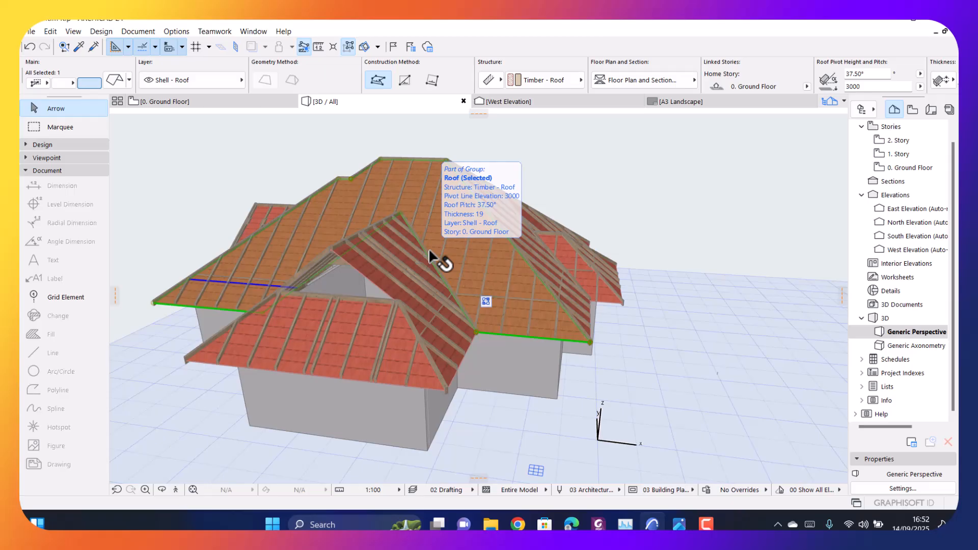
{"action": "scroll", "coordinate": [554, 289], "scroll_direction": "up", "scroll_amount": 3}
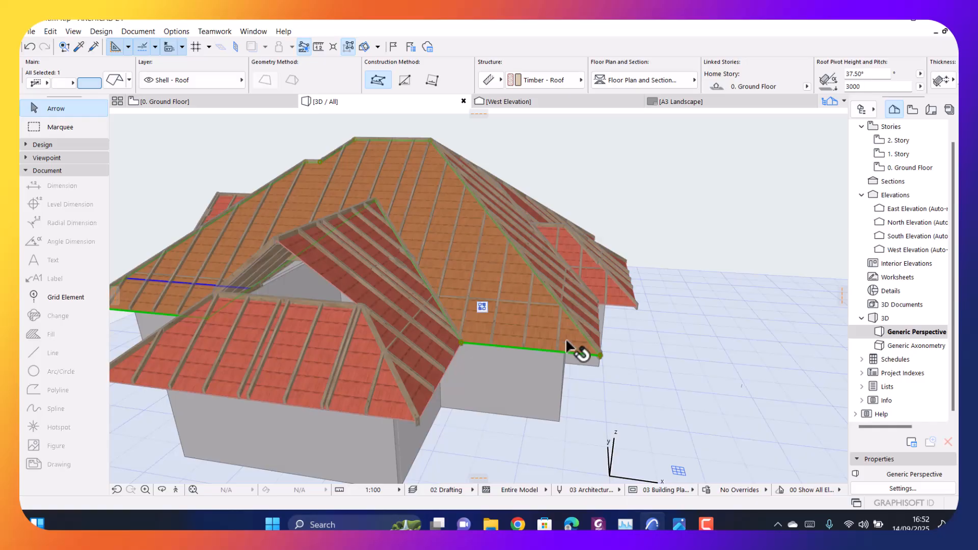
{"action": "middle_click_drag", "start_coordinate": [497, 298], "coordinate": [696, 330]}
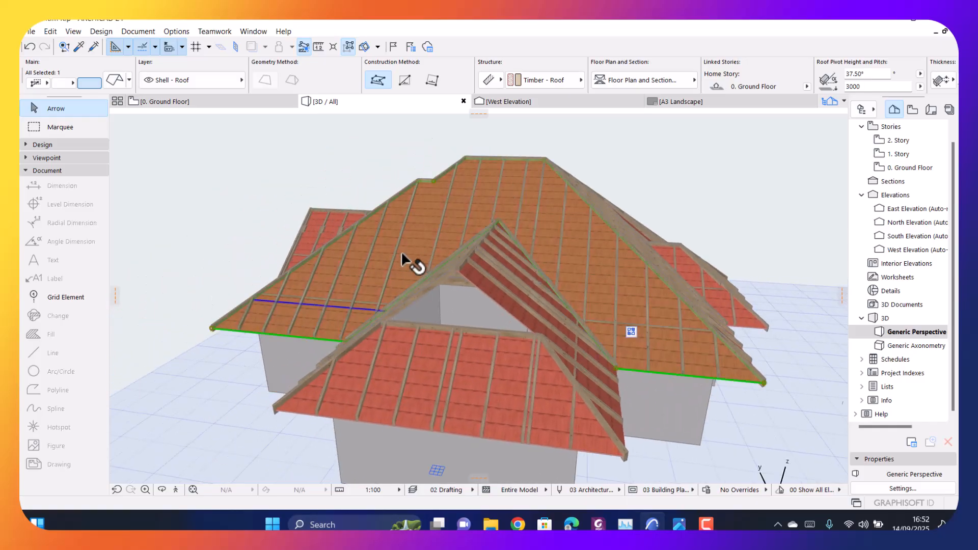
{"action": "middle_click_drag", "start_coordinate": [406, 262], "coordinate": [323, 283]}
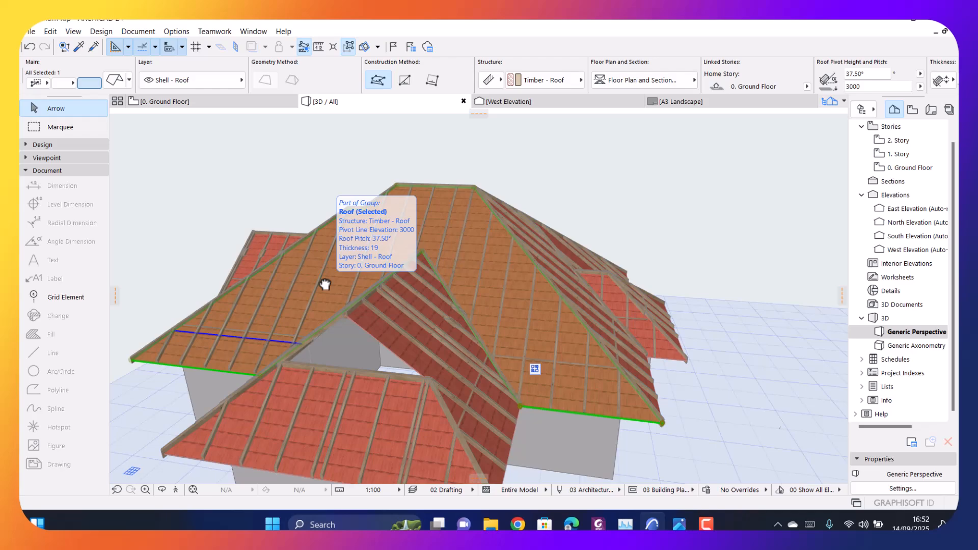
{"action": "middle_click_drag", "start_coordinate": [324, 284], "coordinate": [398, 327], "text": "shift"}
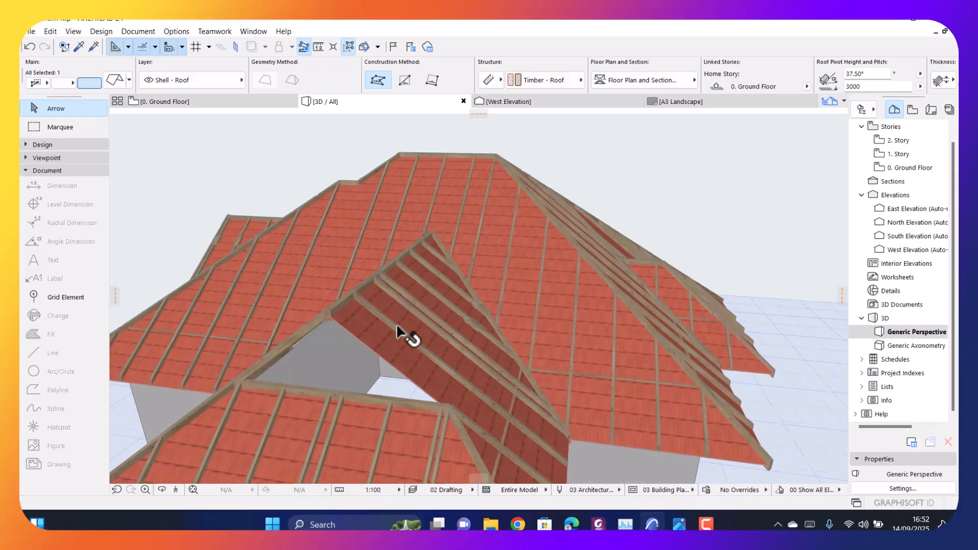
{"action": "scroll", "coordinate": [357, 280], "scroll_direction": "up", "scroll_amount": 4}
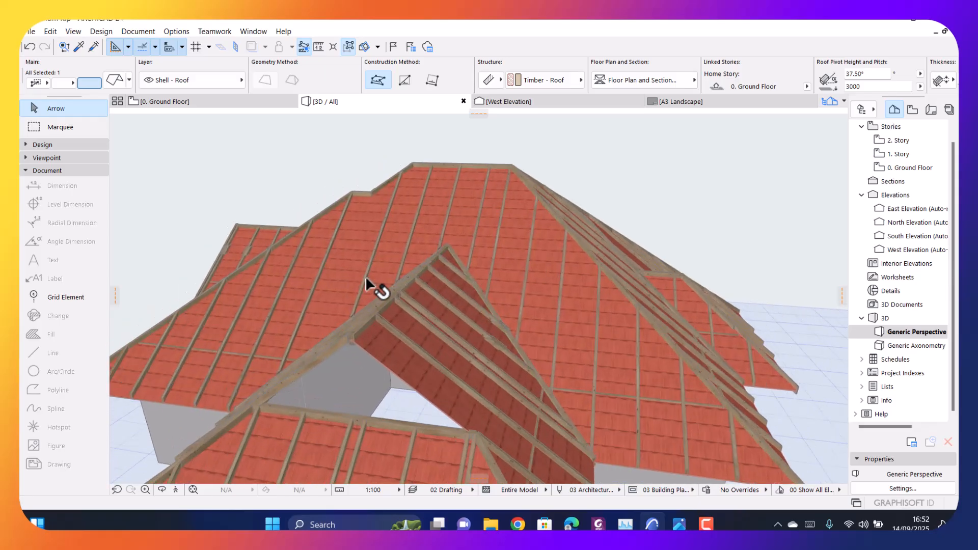
{"action": "scroll", "coordinate": [425, 238], "scroll_direction": "down", "scroll_amount": 2}
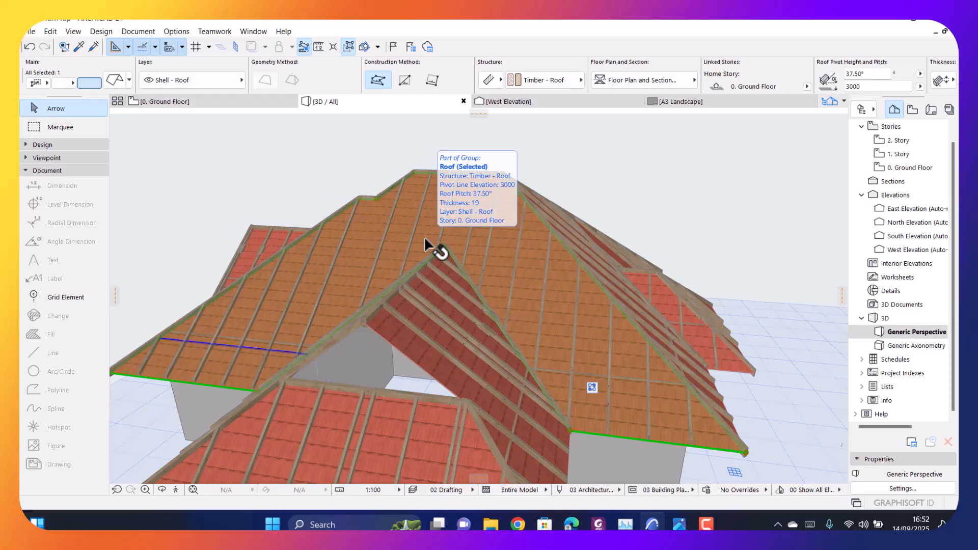
{"action": "scroll", "coordinate": [424, 236], "scroll_direction": "down", "scroll_amount": 1}
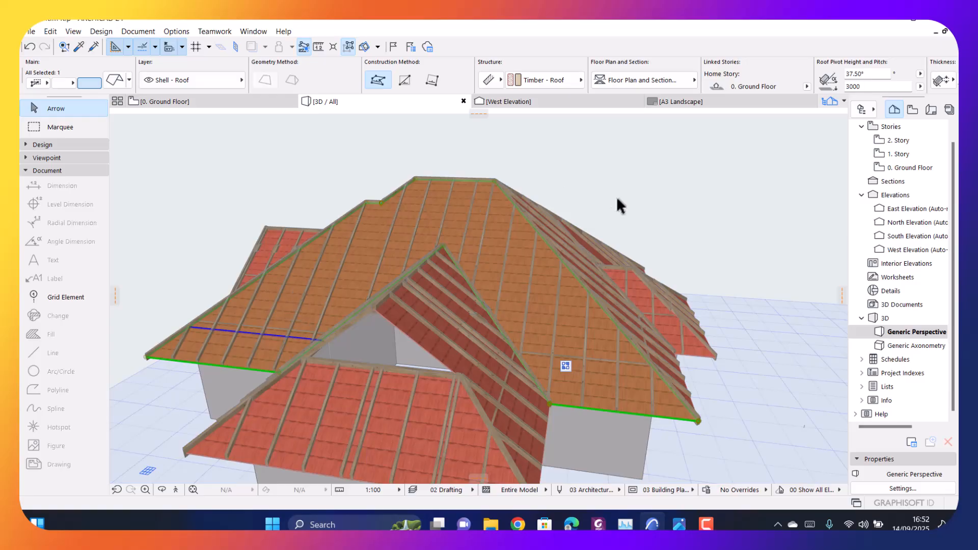
{"action": "scroll", "coordinate": [474, 209], "scroll_direction": "up", "scroll_amount": 3}
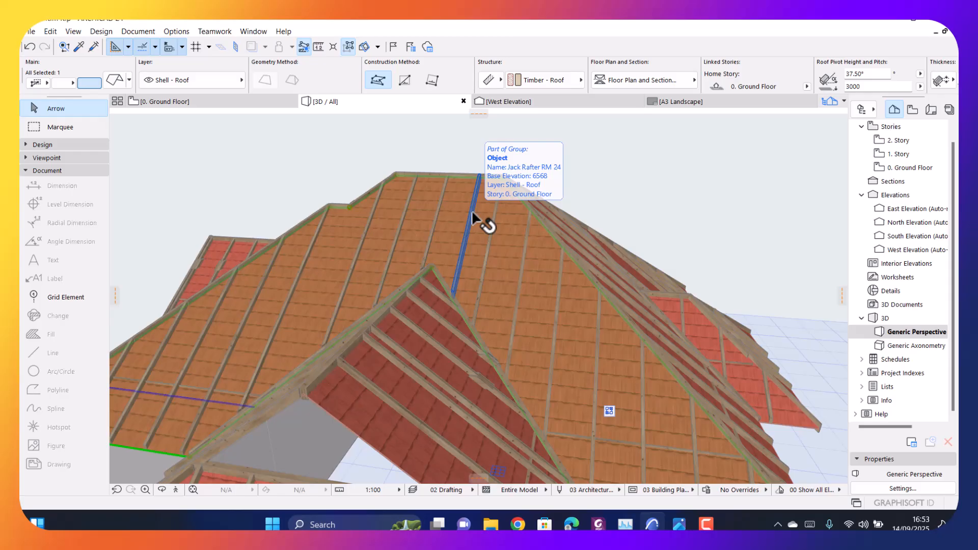
{"action": "scroll", "coordinate": [470, 213], "scroll_direction": "down", "scroll_amount": 2}
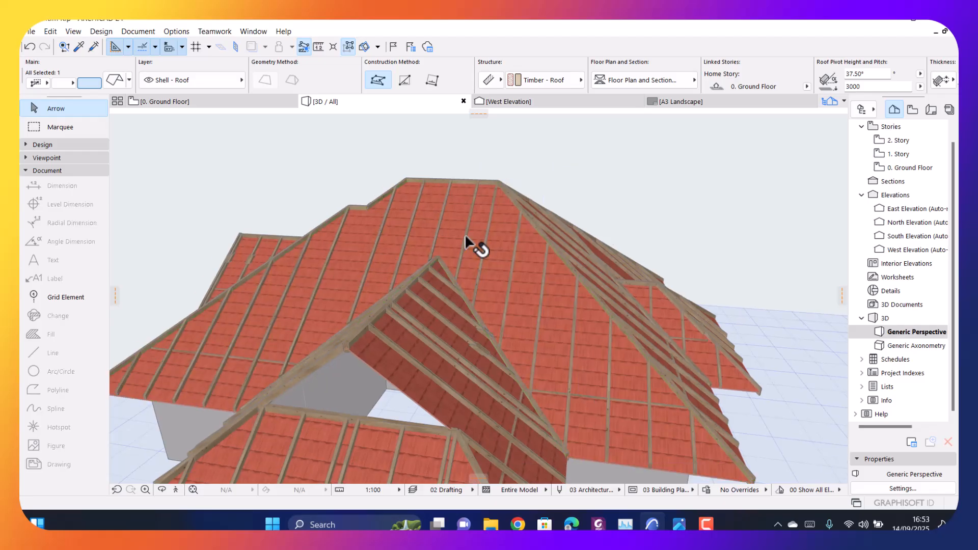
{"action": "scroll", "coordinate": [466, 232], "scroll_direction": "down", "scroll_amount": 3}
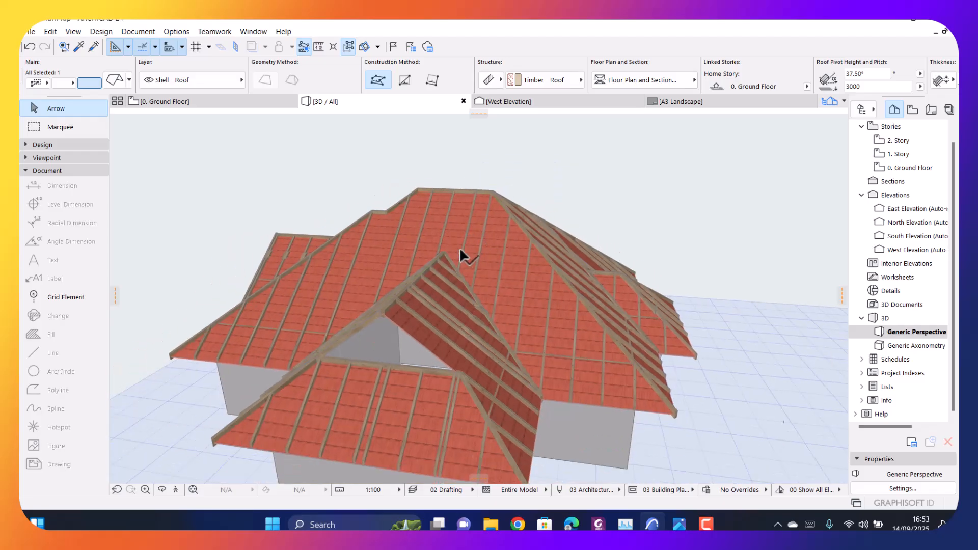
{"action": "scroll", "coordinate": [437, 301], "scroll_direction": "down", "scroll_amount": 4}
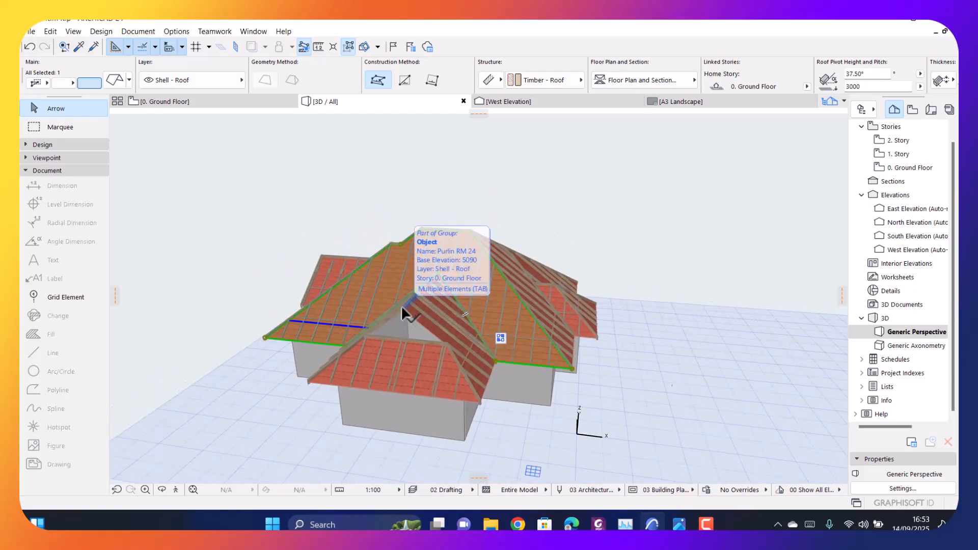
Check the RoofMaker geometry settings of the ridge purlin segment at the front wing's gable end, then close them unchanged
{"action": "left_click", "coordinate": [402, 306]}
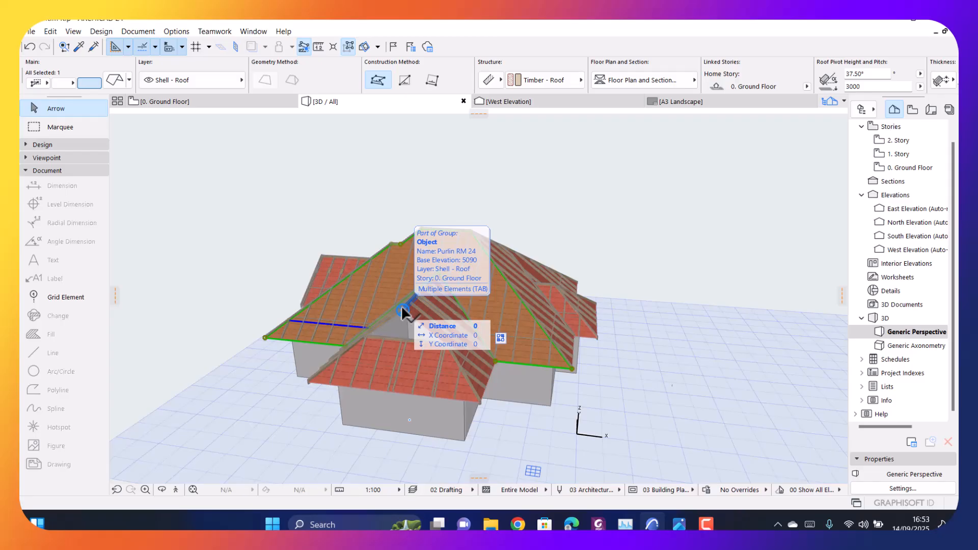
{"action": "scroll", "coordinate": [403, 306], "scroll_direction": "up", "scroll_amount": 5}
{"action": "middle_click_drag", "start_coordinate": [430, 258], "coordinate": [280, 338], "text": "shift"}
{"action": "scroll", "coordinate": [295, 331], "scroll_direction": "up", "scroll_amount": 4}
{"action": "left_click", "coordinate": [283, 330]}
{"action": "scroll", "coordinate": [339, 349], "scroll_direction": "down", "scroll_amount": 2}
{"action": "scroll", "coordinate": [352, 347], "scroll_direction": "up", "scroll_amount": 1}
{"action": "middle_click_drag", "start_coordinate": [378, 304], "coordinate": [410, 258], "text": "shift"}
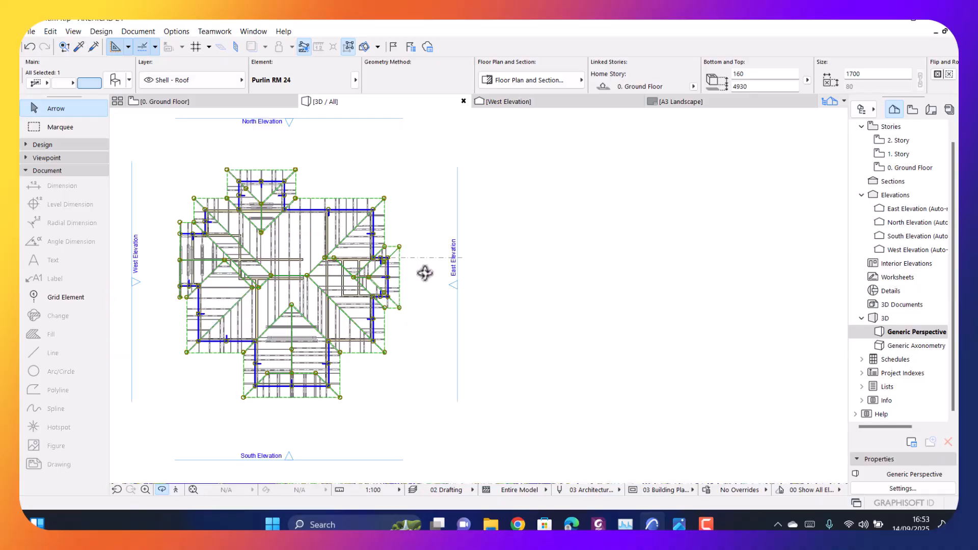
{"action": "key", "text": "ctrl+t"}
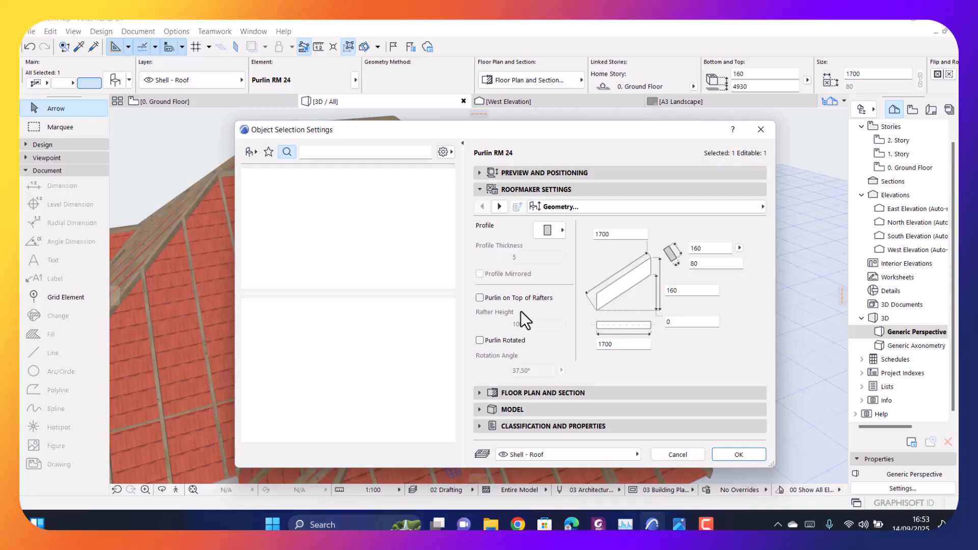
{"action": "left_click", "coordinate": [761, 130]}
Check the RoofMaker geometry settings of the front wing's inner ridge purlin segment, next to the main slope, then close them unchanged
{"action": "middle_click_drag", "start_coordinate": [401, 260], "coordinate": [423, 332], "text": "shift"}
{"action": "left_click", "coordinate": [430, 338]}
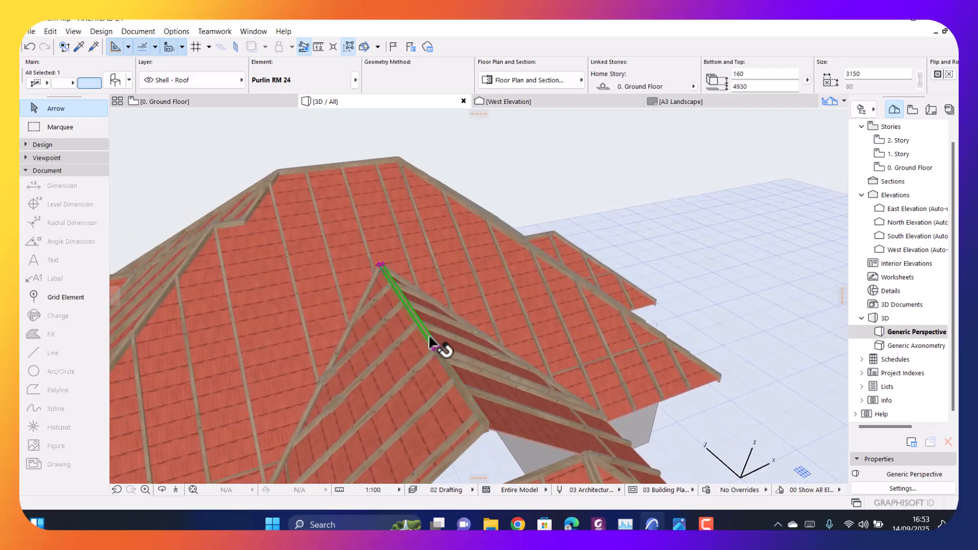
{"action": "key", "text": "ctrl+t"}
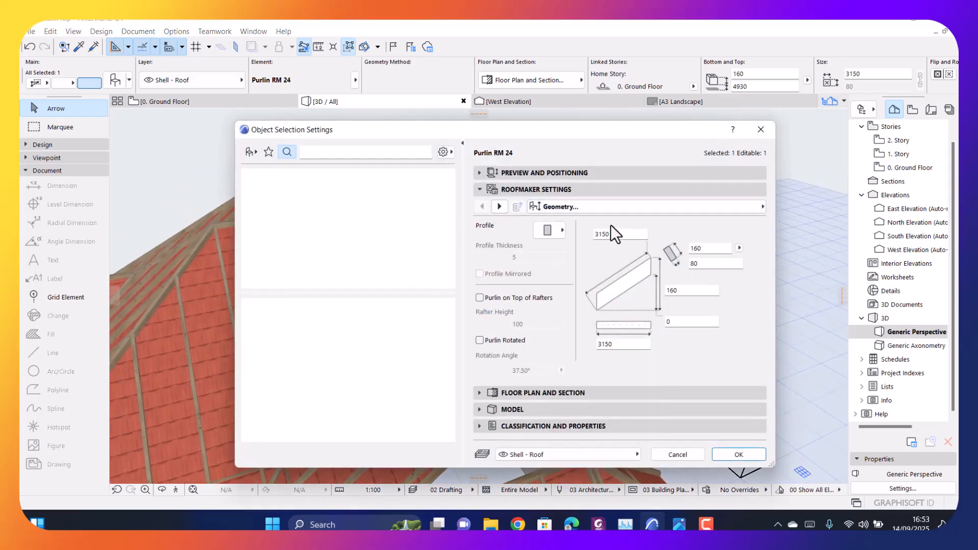
{"action": "left_click", "coordinate": [761, 130]}
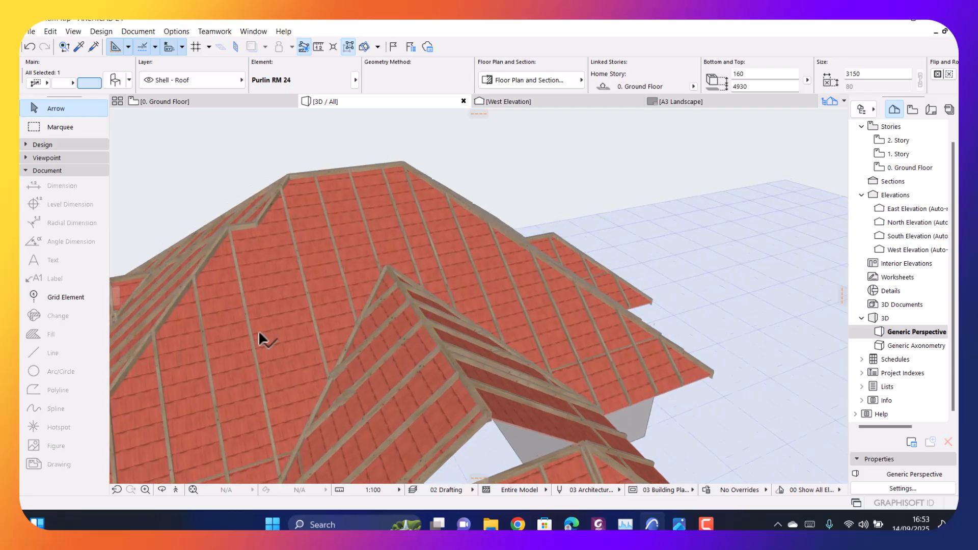
Examine the timber framing on the remaining sides of the roof, including the side wings, hips and ridges
{"action": "middle_click_drag", "start_coordinate": [298, 329], "coordinate": [341, 304], "text": "shift"}
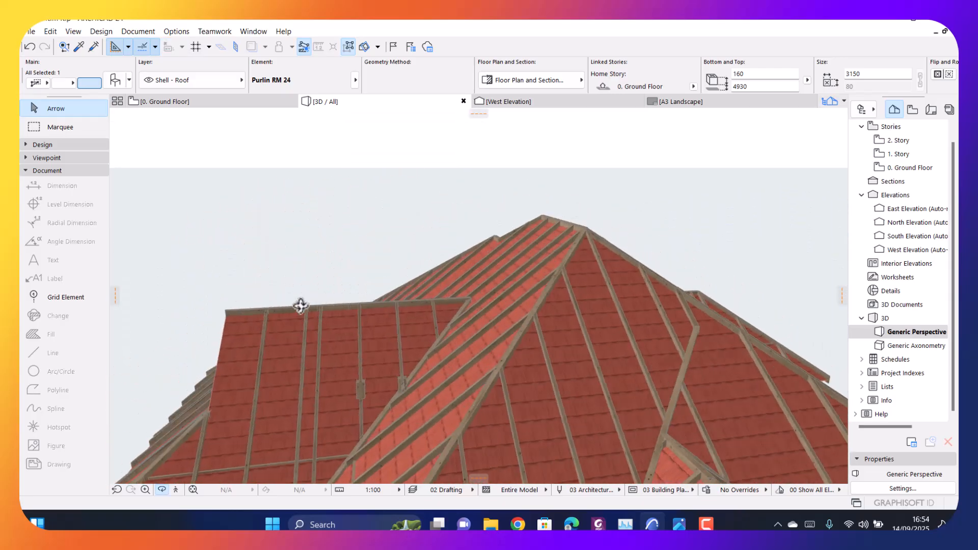
{"action": "scroll", "coordinate": [233, 317], "scroll_direction": "up", "scroll_amount": 1}
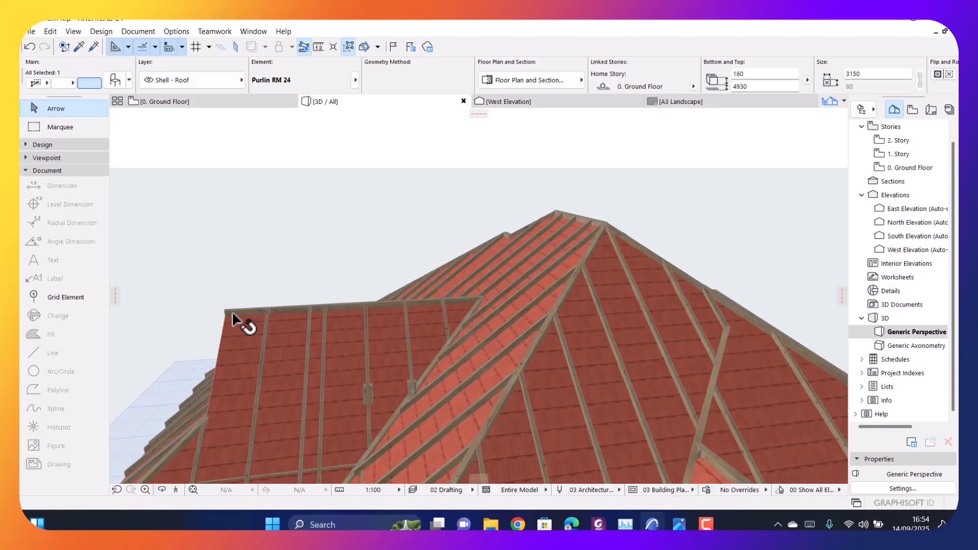
{"action": "scroll", "coordinate": [471, 257], "scroll_direction": "down", "scroll_amount": 5}
{"action": "scroll", "coordinate": [484, 301], "scroll_direction": "down", "scroll_amount": 3}
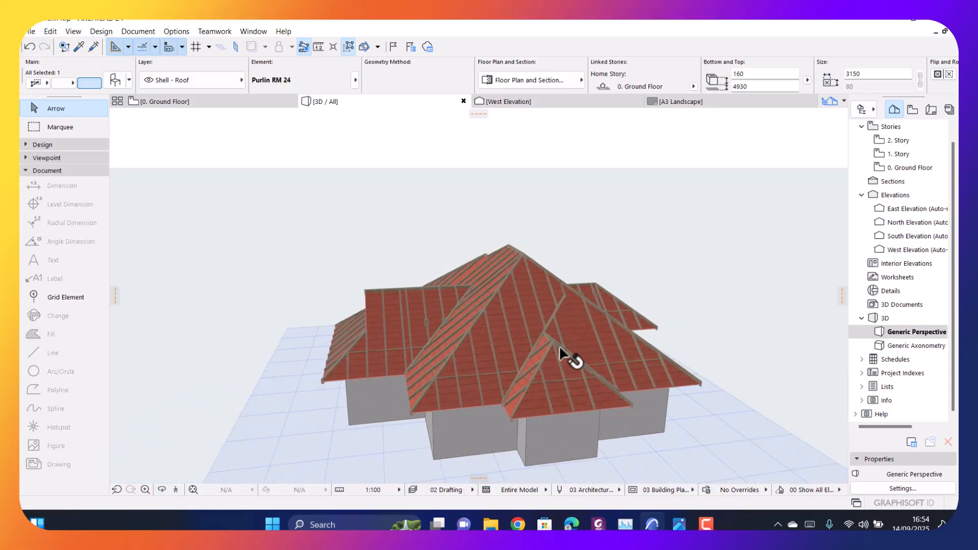
{"action": "middle_click_drag", "start_coordinate": [498, 367], "coordinate": [404, 355], "text": "shift"}
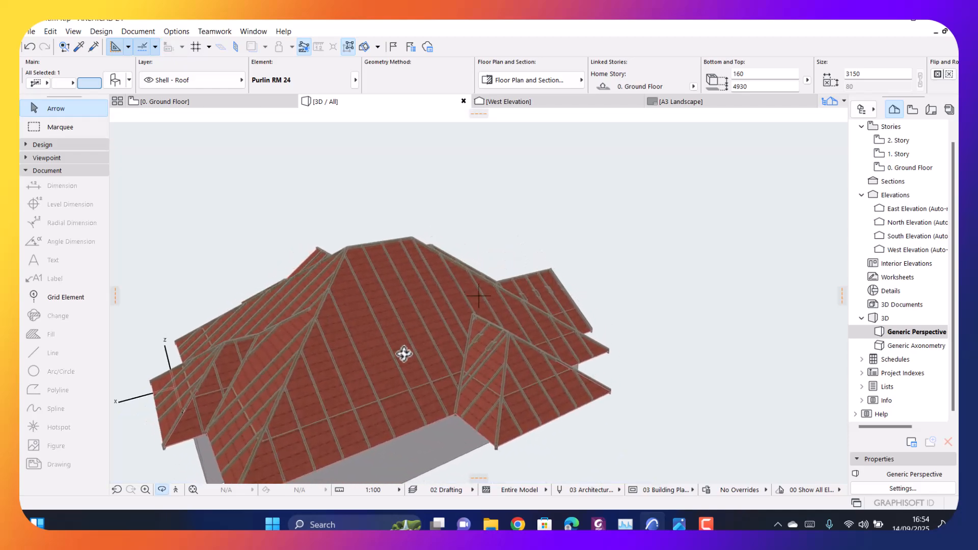
{"action": "middle_click_drag", "start_coordinate": [393, 326], "coordinate": [409, 304], "text": "shift"}
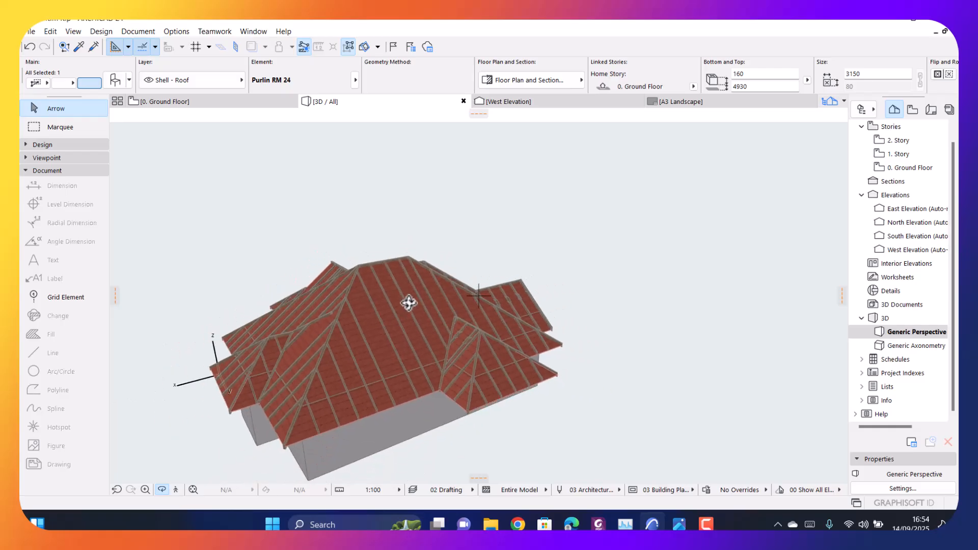
{"action": "middle_click_drag", "start_coordinate": [352, 422], "coordinate": [479, 332], "text": "shift"}
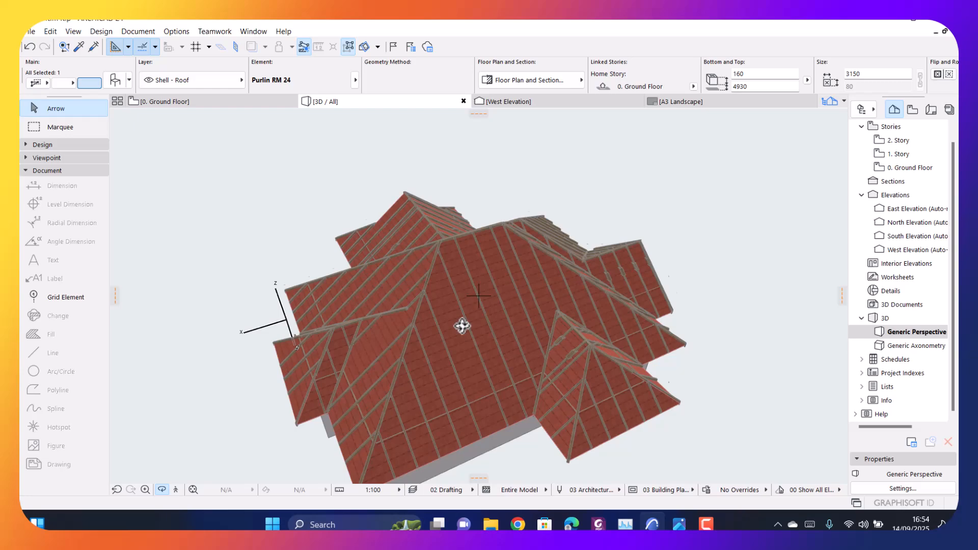
{"action": "scroll", "coordinate": [462, 327], "scroll_direction": "down", "scroll_amount": 3}
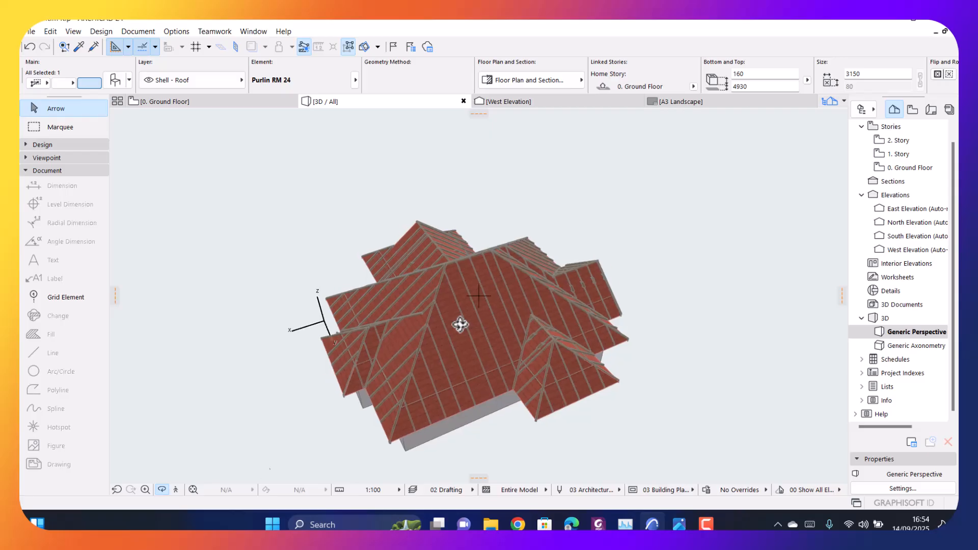